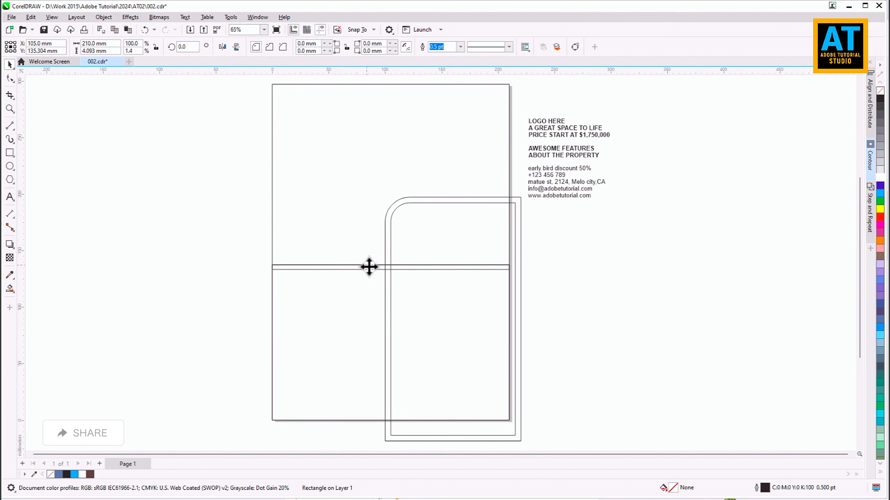
Step: Duplicate the thin horizontal bar to make three across the rounded frame, then distribute them with equal vertical spacing
left_click_drag(369, 267, 476, 410)
left_click(573, 339, "shift")
left_click(588, 266, "shift")
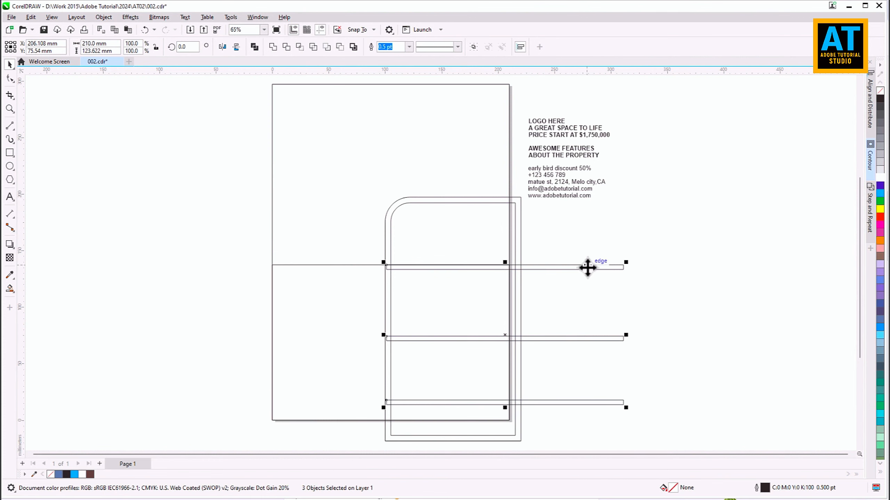
left_click(870, 116)
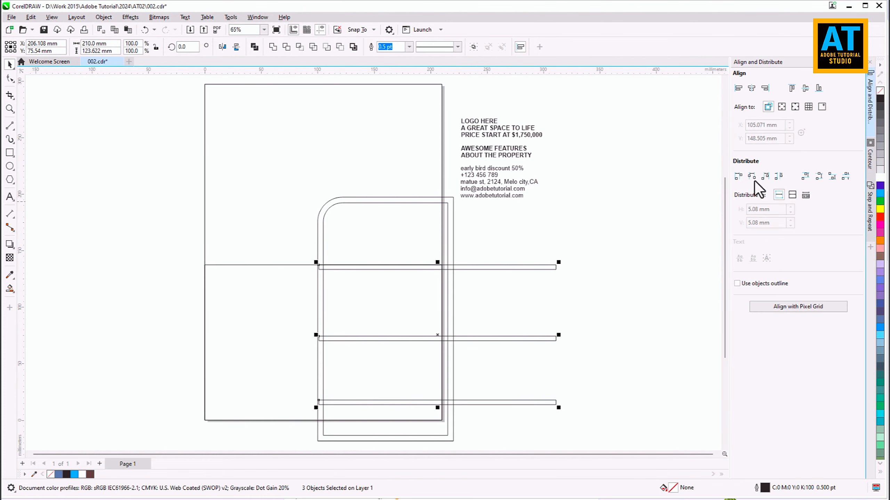
left_click(832, 176)
Step: Make a horizontally mirrored copy of the outer rounded frame on its left side and shift it downward
left_click(453, 240)
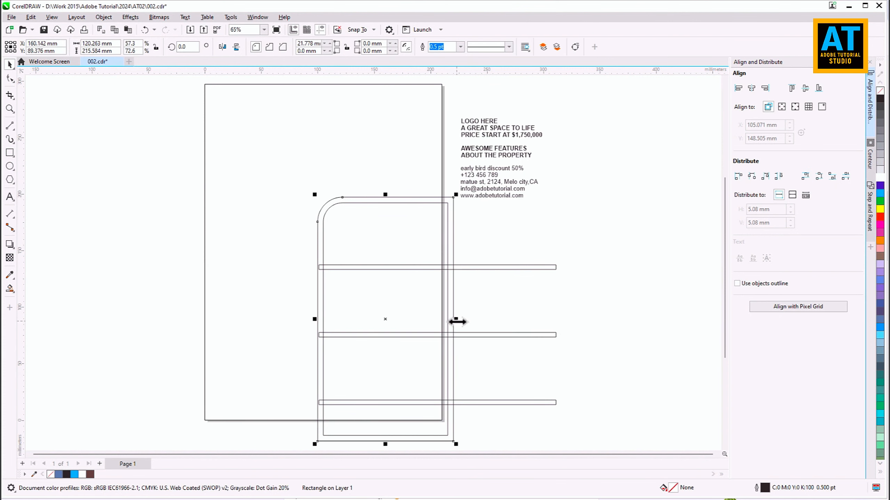
left_click_drag(457, 321, 204, 304)
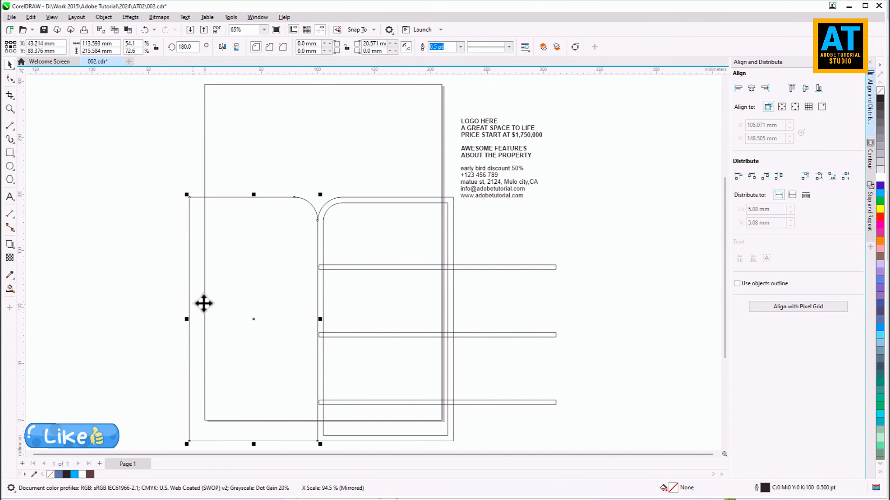
left_click_drag(248, 281, 264, 217)
left_click(585, 339)
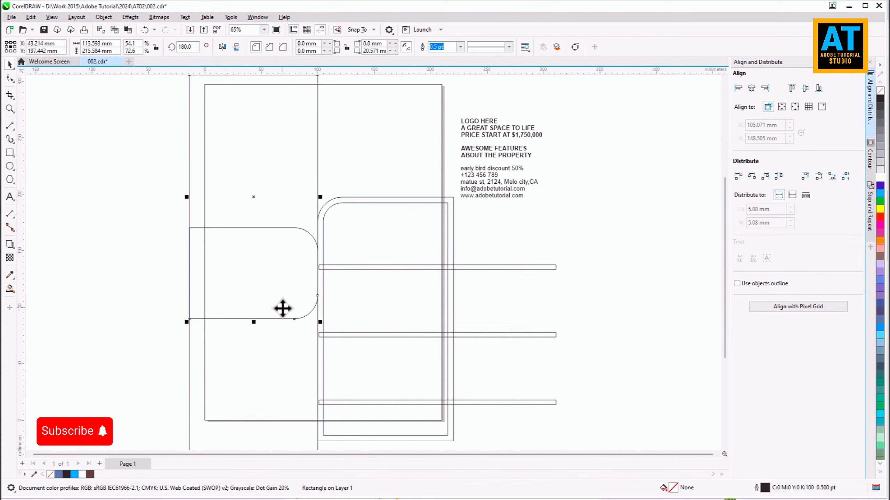
Step: Place a vertically flipped copy of the mirrored rectangle so its rounded corner overlaps the page's upper-left corner
left_click_drag(283, 308, 277, 100)
left_click_drag(300, 101, 248, 89)
left_click(256, 167)
left_click(113, 169)
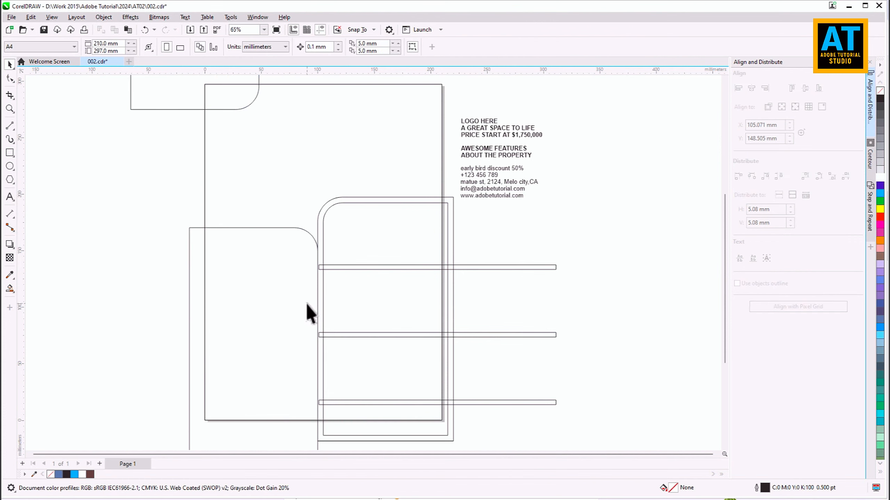
Step: Move both text blocks together farther to the right, away from the page and the layout shapes
scroll(315, 312, "down", 2)
left_click(447, 210)
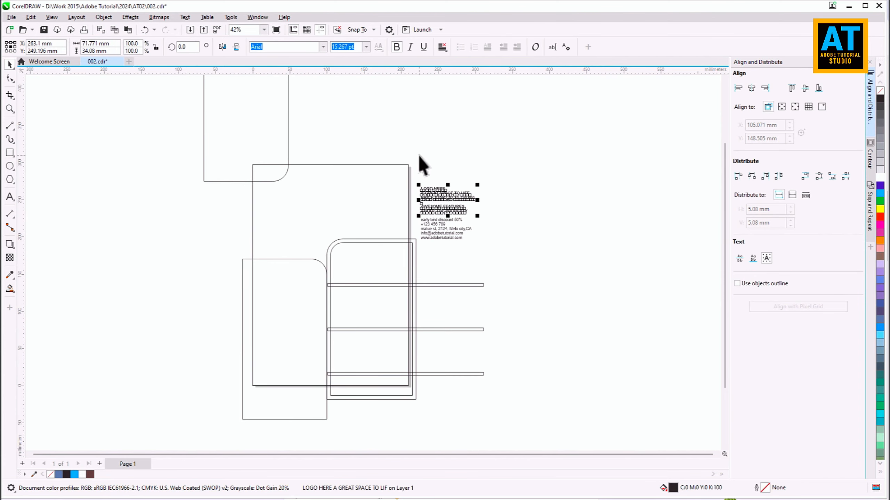
left_click(457, 220, "shift")
left_click_drag(448, 207, 555, 215)
Step: Select all layout shapes and Smart Fill the main background, lower-left panel, upper-left corner and first framed panel in blue
left_click_drag(177, 99, 463, 408)
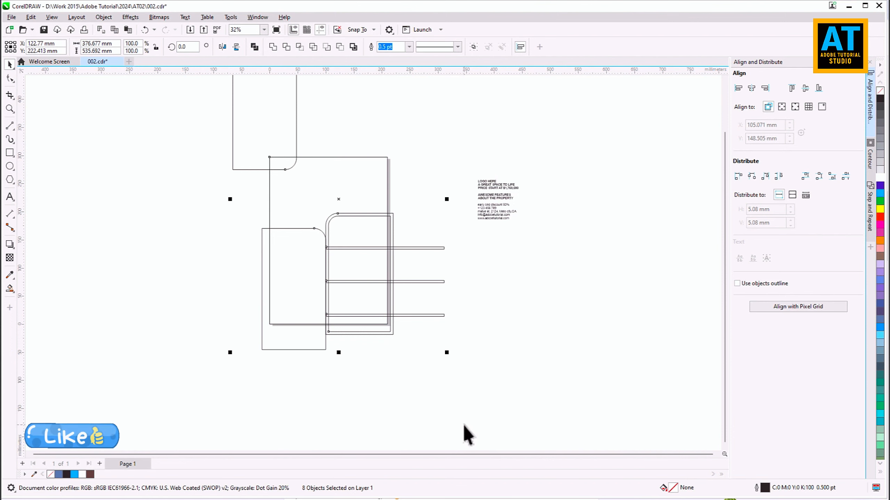
scroll(370, 415, "up", 3)
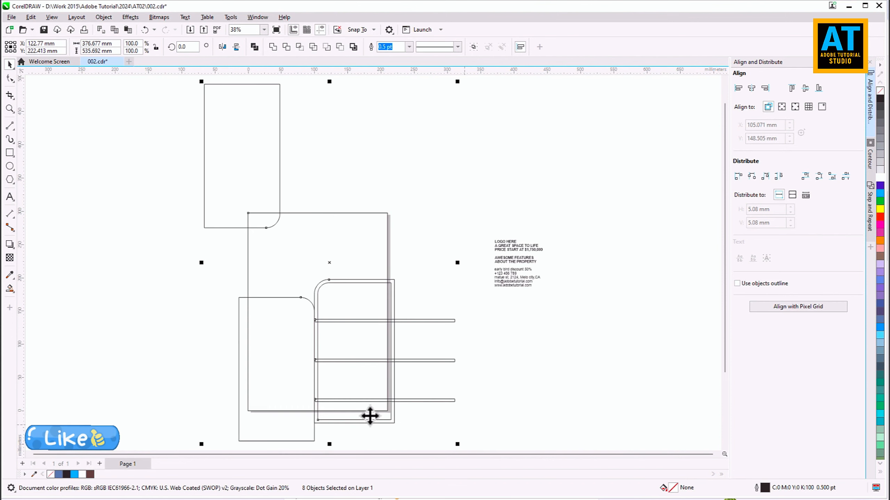
left_click(10, 288)
left_click(261, 288)
left_click(269, 205)
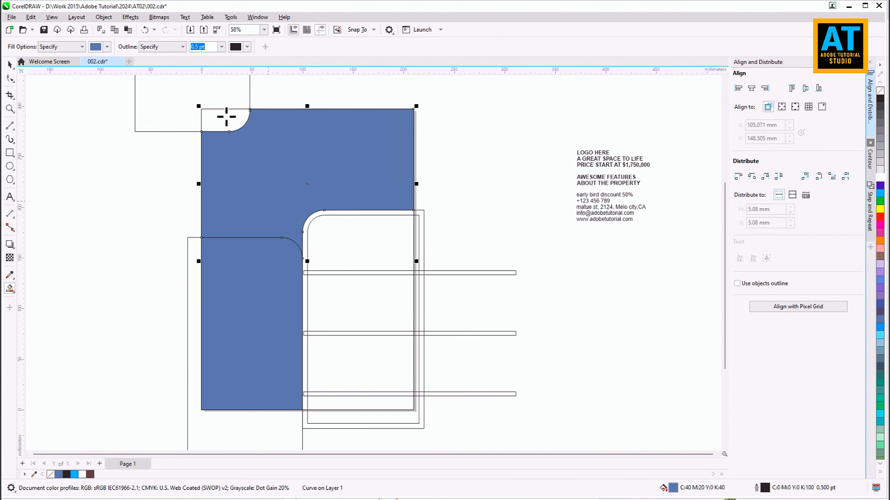
left_click(225, 115)
left_click(337, 239)
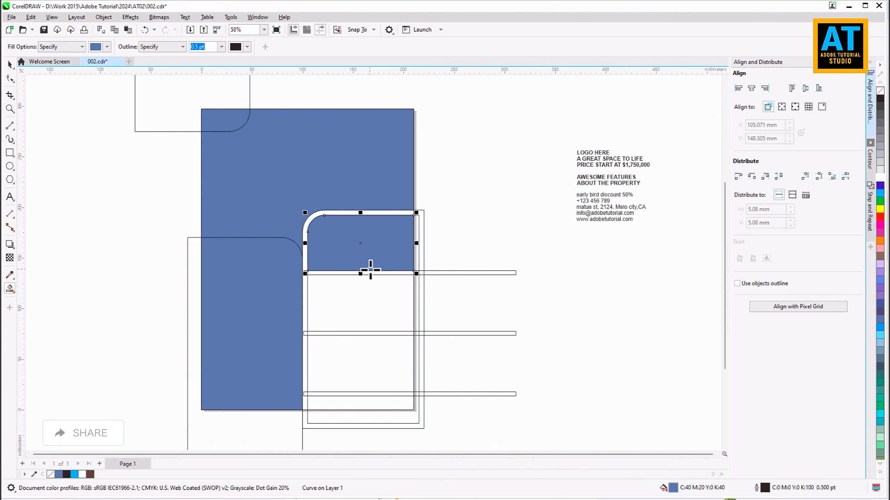
Step: Smart Fill the three horizontal bars, the third framed panel and the bottom strip inside the page in blue
left_click(373, 273)
scroll(381, 333, "up", 1)
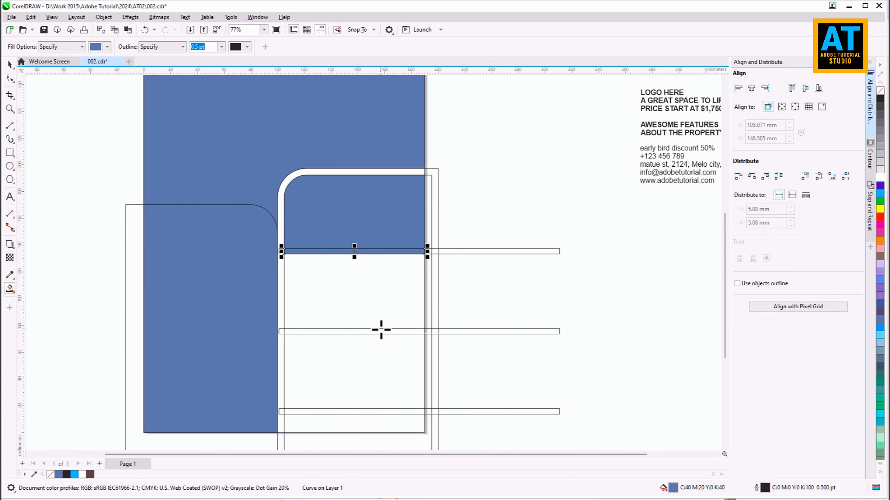
left_click(381, 331)
left_click(370, 362)
left_click(340, 412)
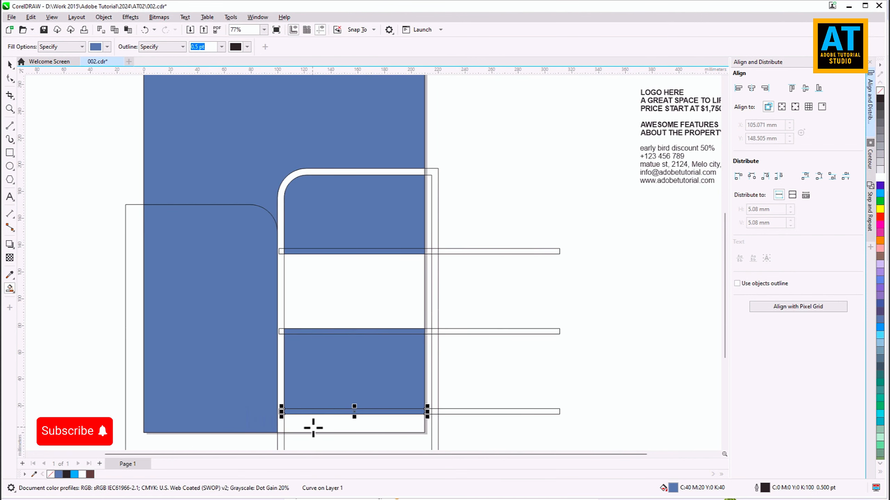
left_click(314, 426)
Step: Smart Fill the rounded frame border, the small squares where the bars cross it, and the remaining second panel in blue
left_click(279, 374)
scroll(280, 341, "up", 1)
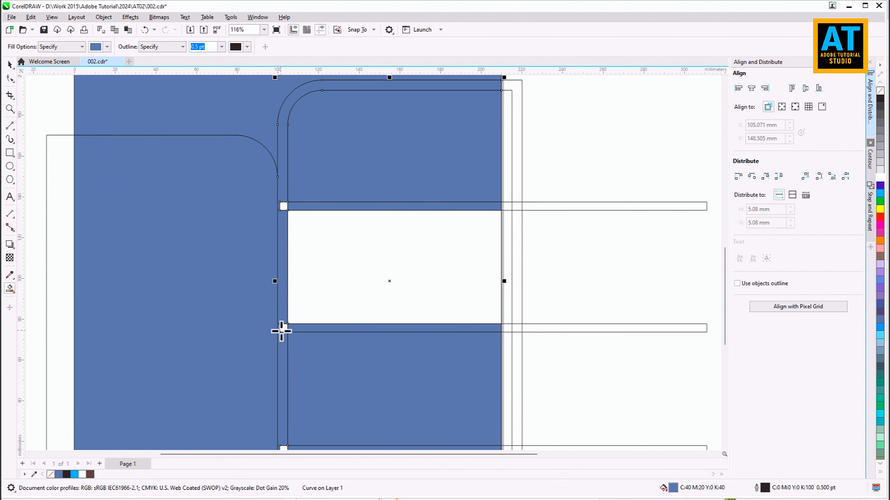
scroll(283, 207, "down", 2)
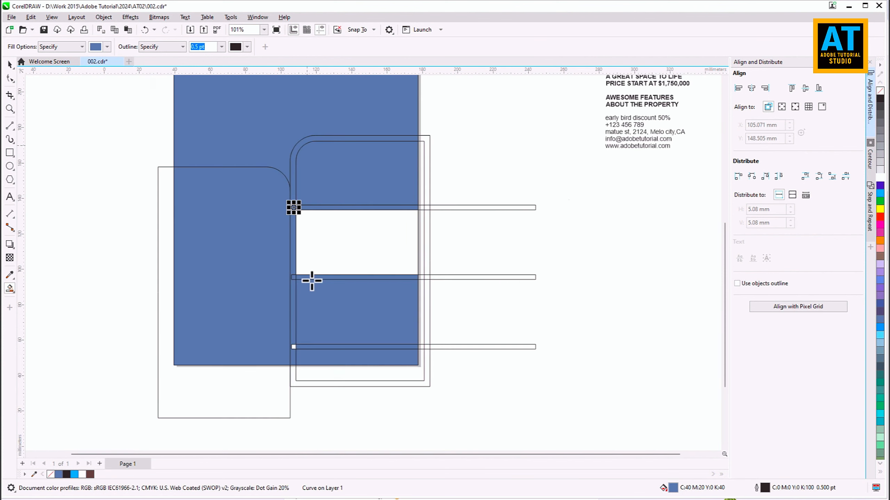
scroll(295, 352, "up", 2)
scroll(300, 350, "down", 2)
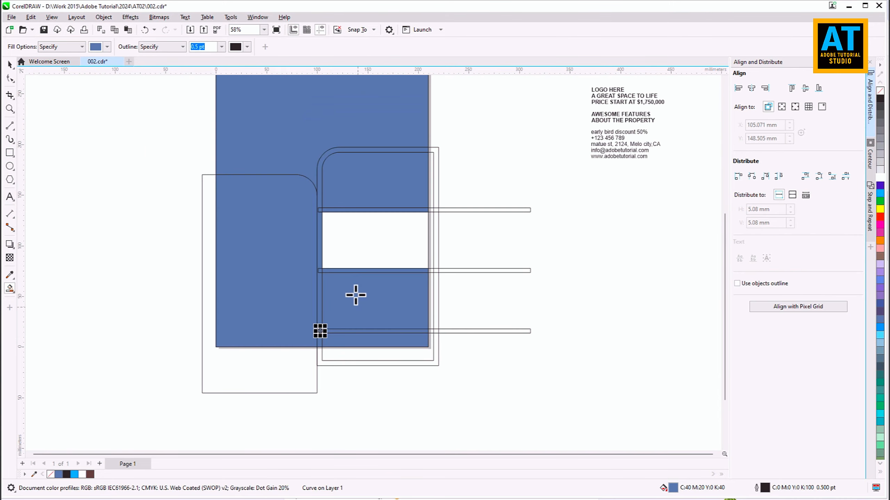
left_click(369, 250)
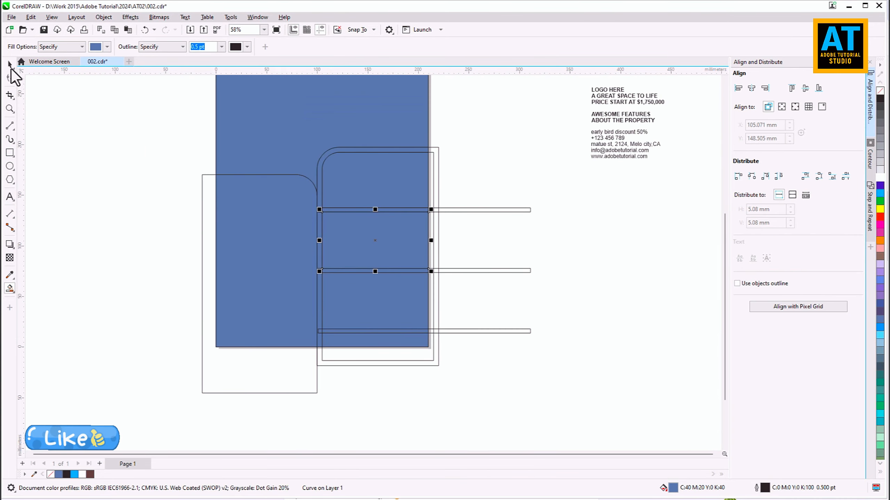
Step: Delete the upper two original bar outlines that extend past the page's right edge
left_click(9, 64)
left_click(52, 138)
left_click(460, 211)
key("Delete")
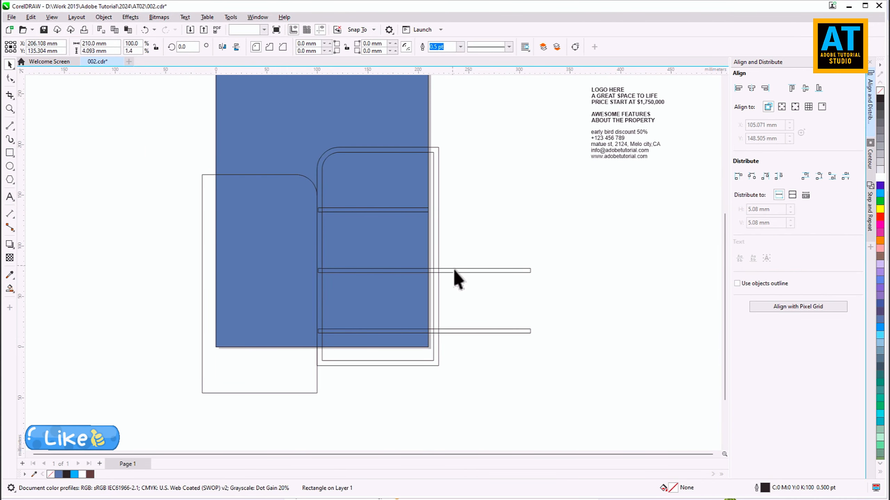
left_click(460, 271)
key("Delete")
Step: Delete the remaining construction outlines around the lower page: both rounded frames, the bottom bar and the lower-left rectangle
left_click(440, 220)
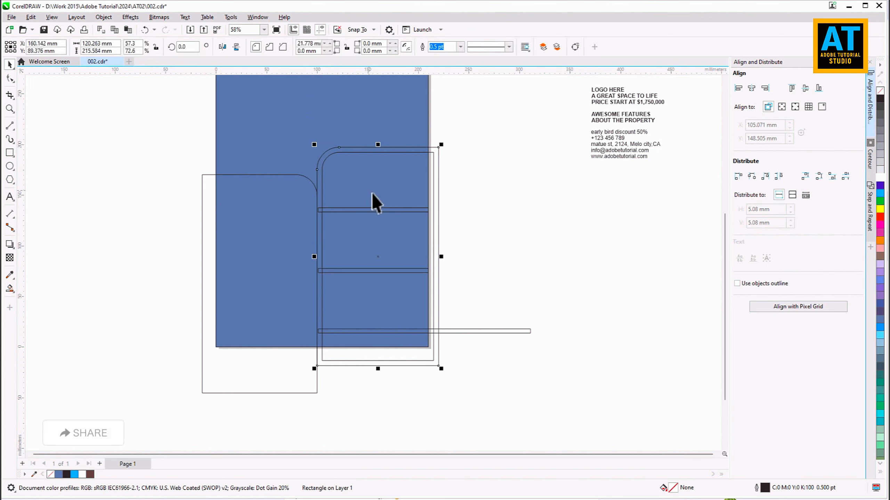
key("Delete")
left_click(433, 192)
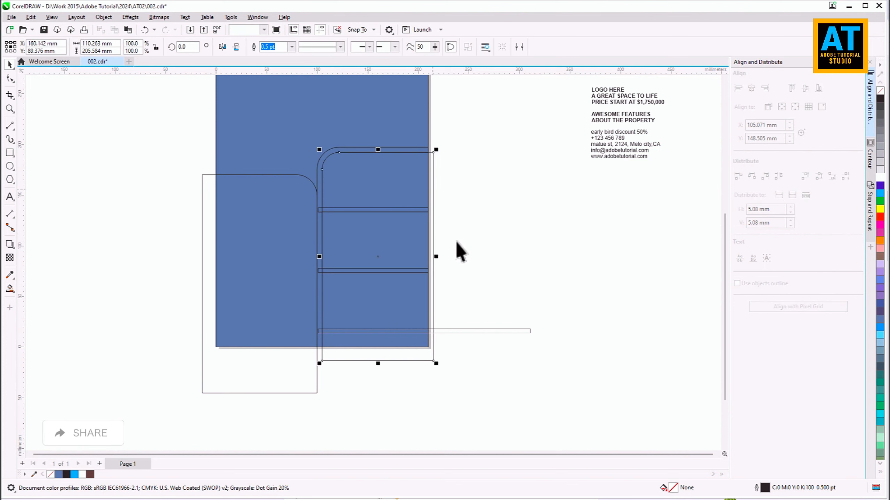
key("Delete")
left_click(471, 331)
key("Delete")
left_click(316, 377)
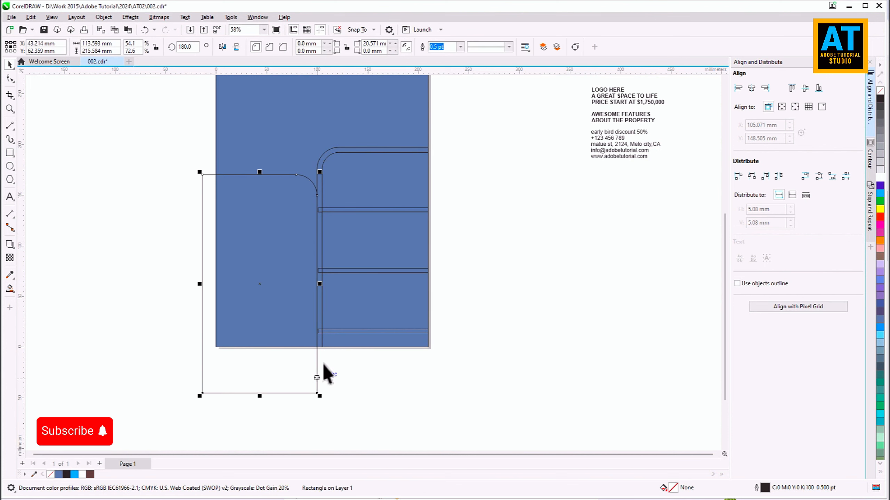
key("Delete")
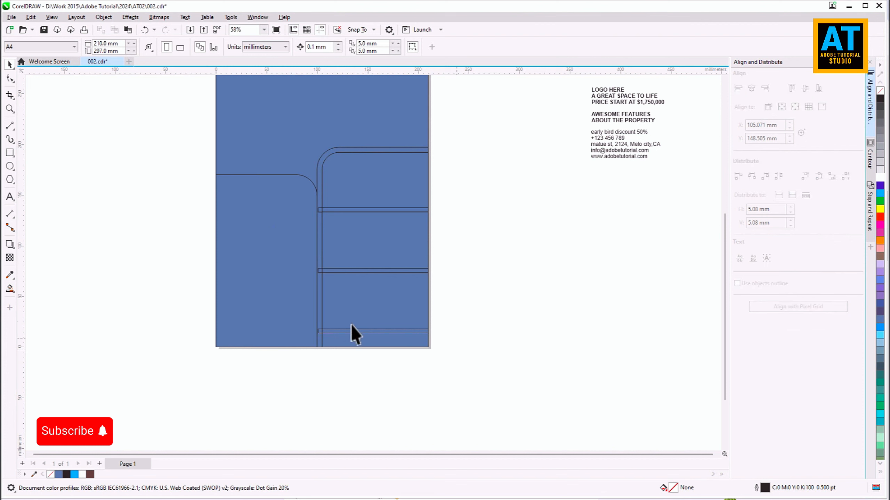
Step: Weld the three small junction squares to the rounded frame border and fill the resulting shape white
left_click_drag(350, 379, 303, 184)
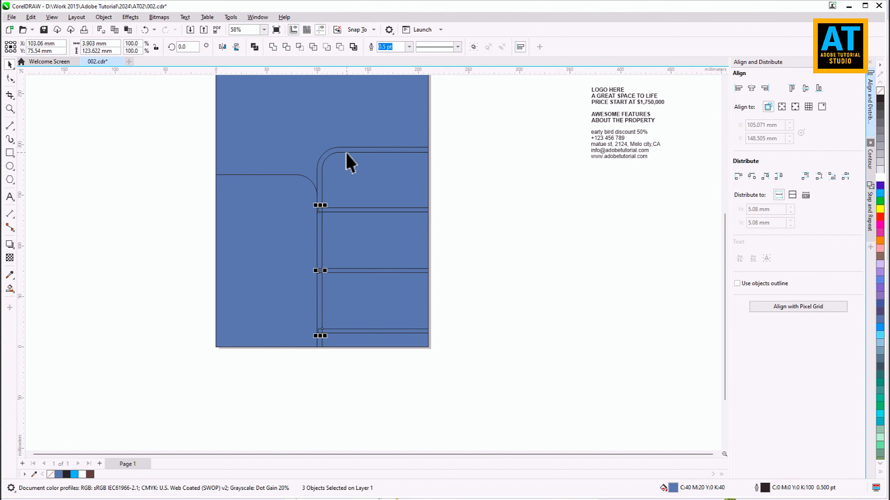
left_click(273, 46)
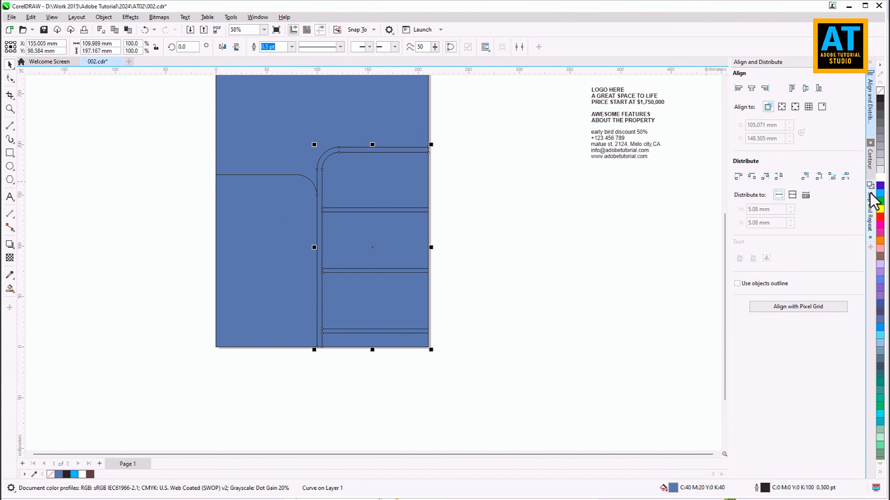
left_click(878, 176)
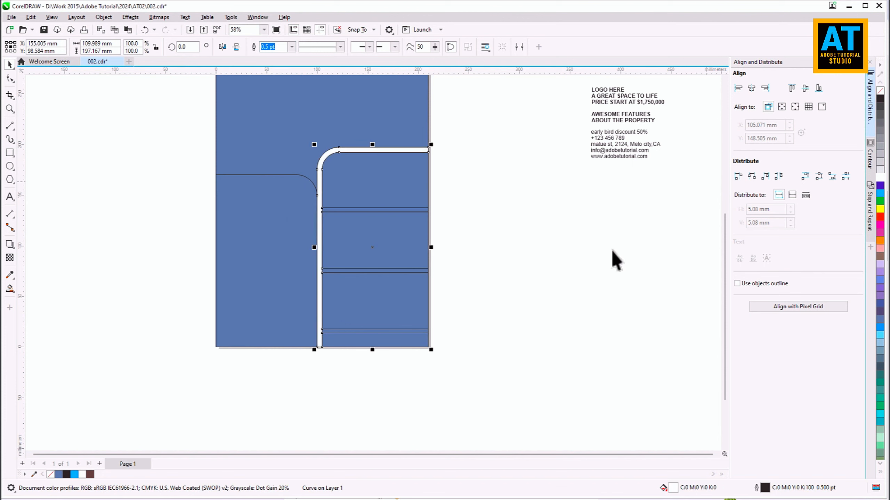
Step: Delete the three thin horizontal divider strips between the framed panels
left_click(358, 201)
left_click(346, 242, "shift")
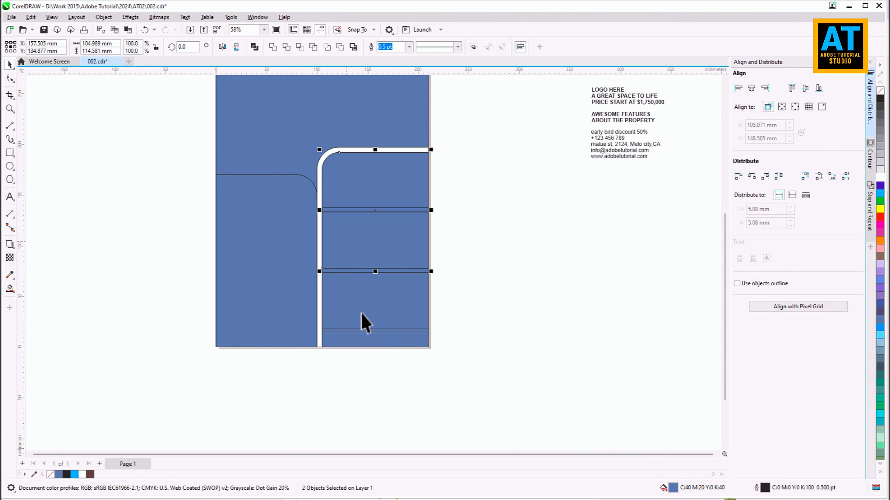
left_click(462, 303)
left_click(424, 271)
left_click(416, 211, "shift")
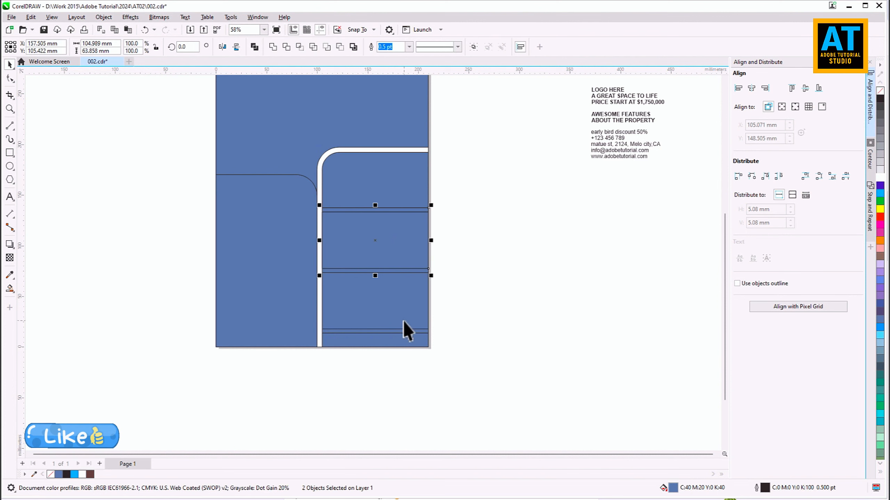
left_click(397, 331, "shift")
key("Delete")
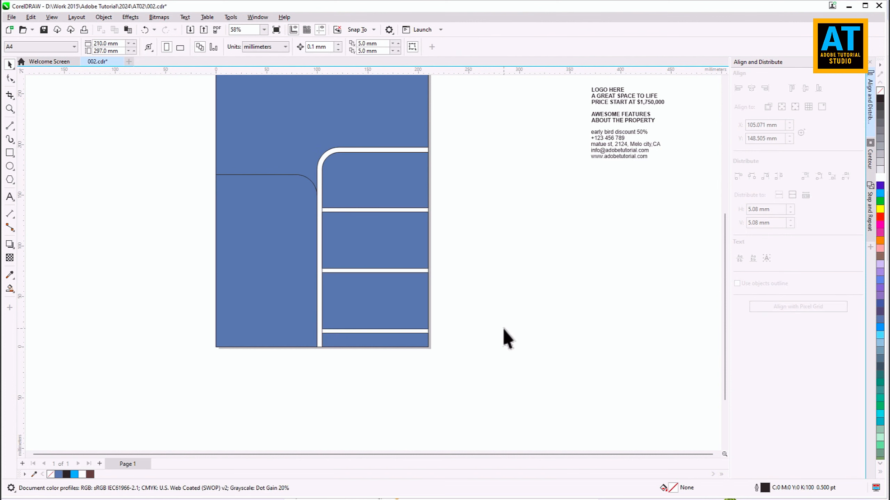
Step: Delete the leftover rounded rectangle above the page and fill the small upper-left corner shape white
key("F4")
left_click(290, 349)
left_click(246, 204)
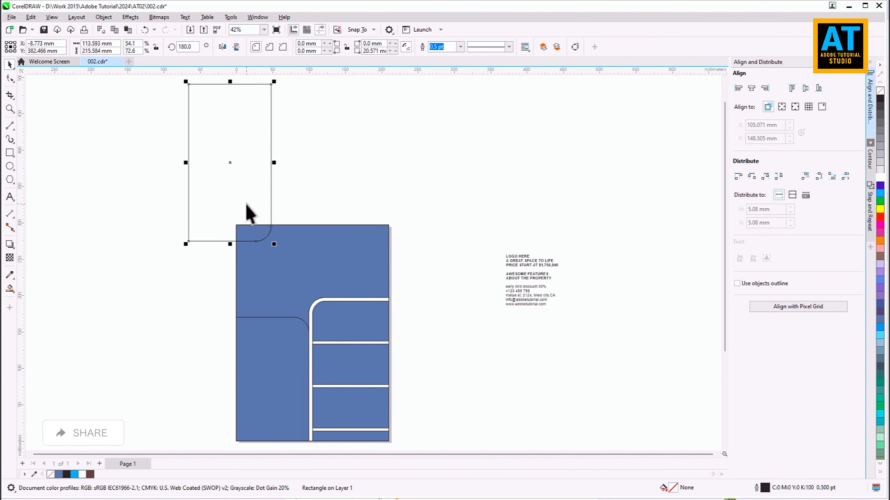
key("Delete")
left_click(256, 236)
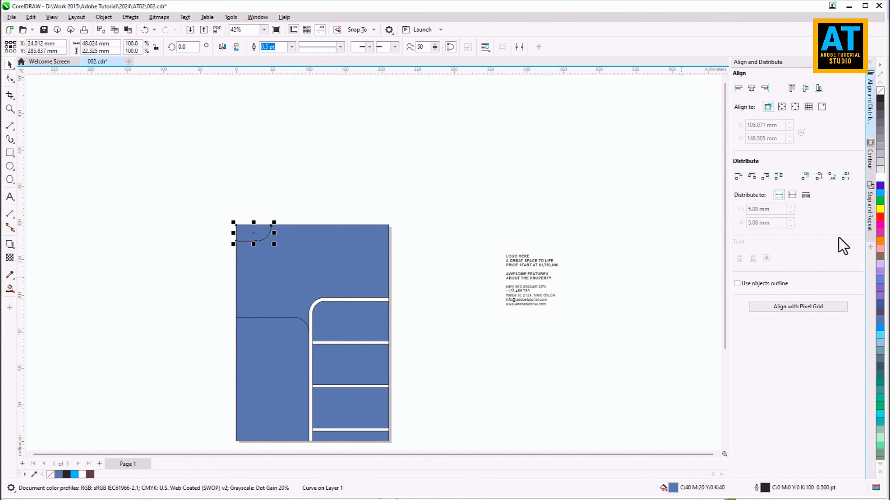
left_click(878, 179)
Step: Fill the lower-left rounded panel with the dark brown from the document palette
left_click(271, 336)
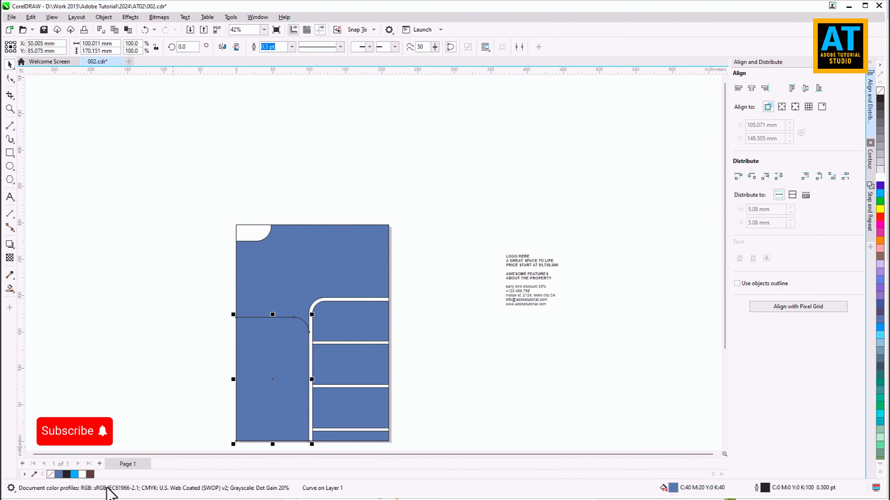
left_click(90, 474)
left_click(123, 383)
Step: Draw a horizontal line about 100 mm long across the brown panel and Smart Fill the section below it in blue
scroll(238, 378, "up", 2)
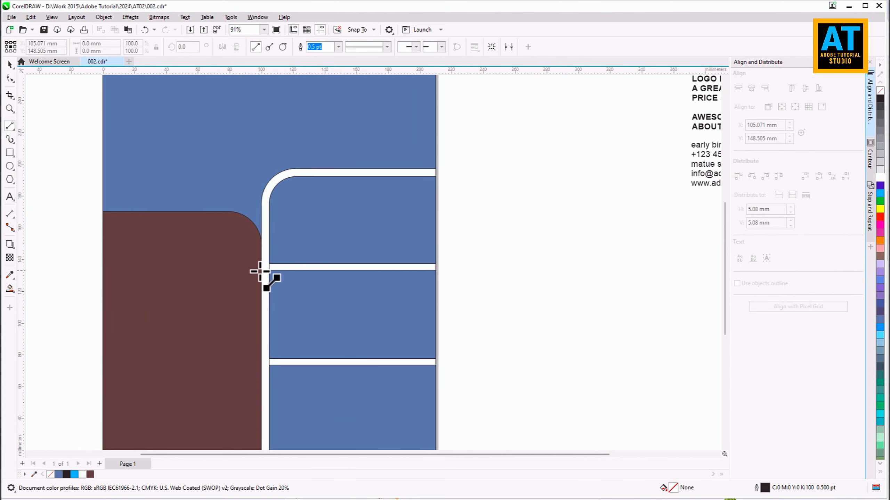
left_click_drag(261, 270, 103, 271)
key("space")
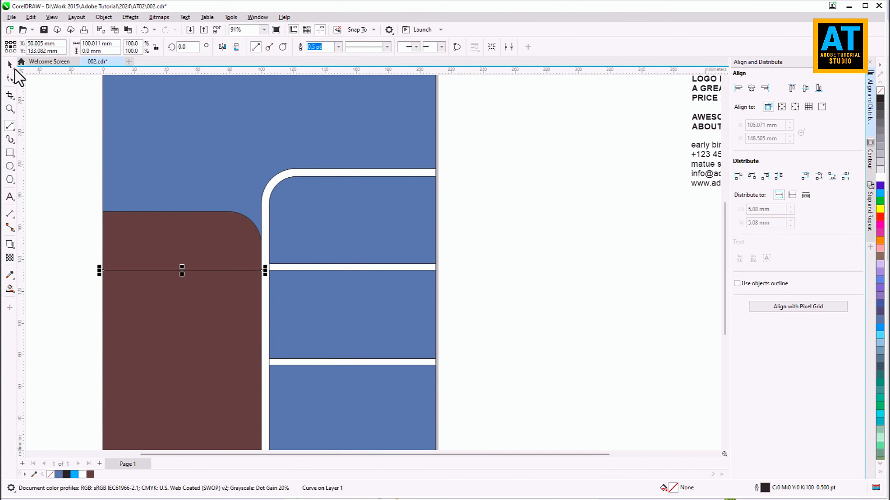
left_click(183, 320, "shift")
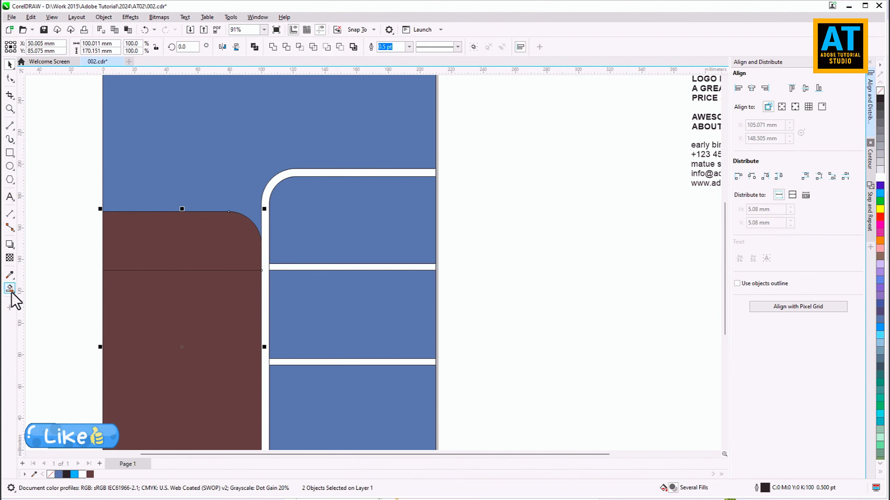
left_click(9, 288)
left_click(154, 294)
left_click(10, 65)
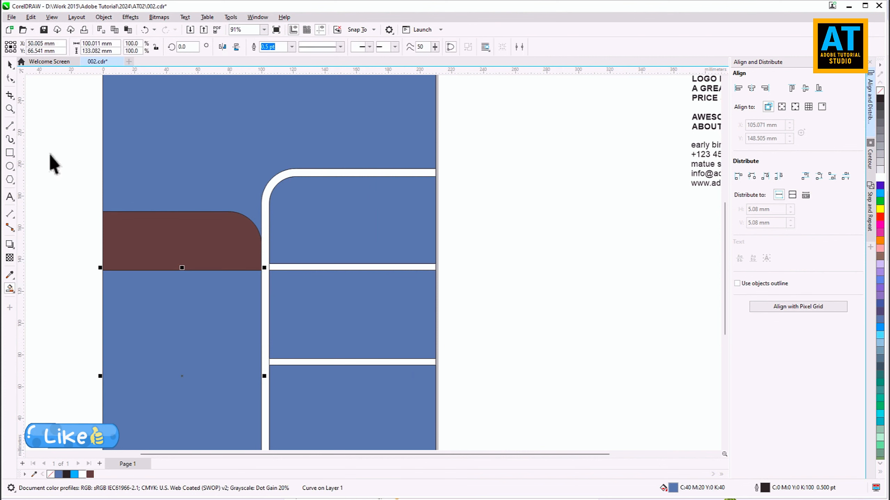
Step: Fill the lower-left section below the brown panel with orange
left_click(51, 157)
left_click(160, 321)
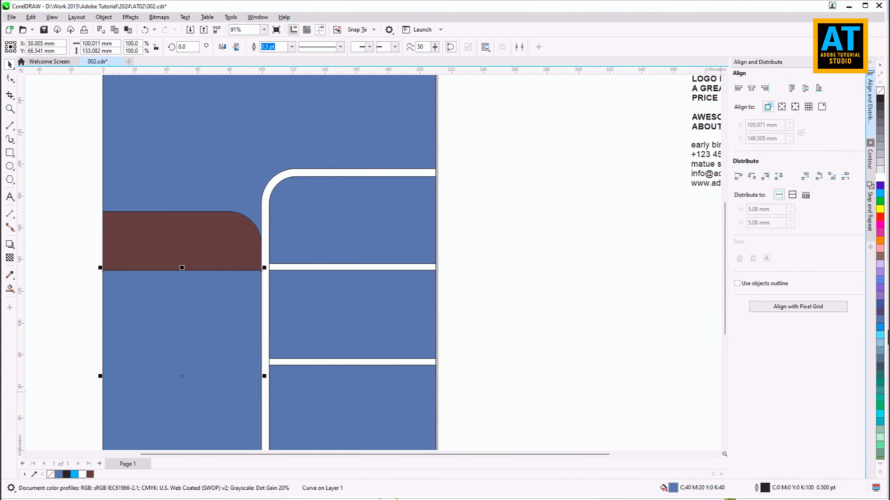
left_click(880, 240)
left_click(522, 286)
scroll(523, 286, "down", 1)
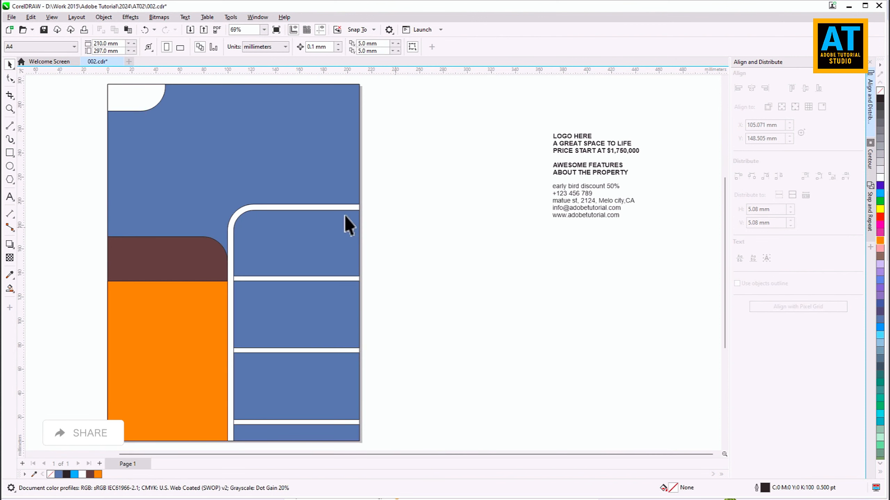
Step: Remove the outlines from all the objects on the page
left_click_drag(304, 377, 413, 487)
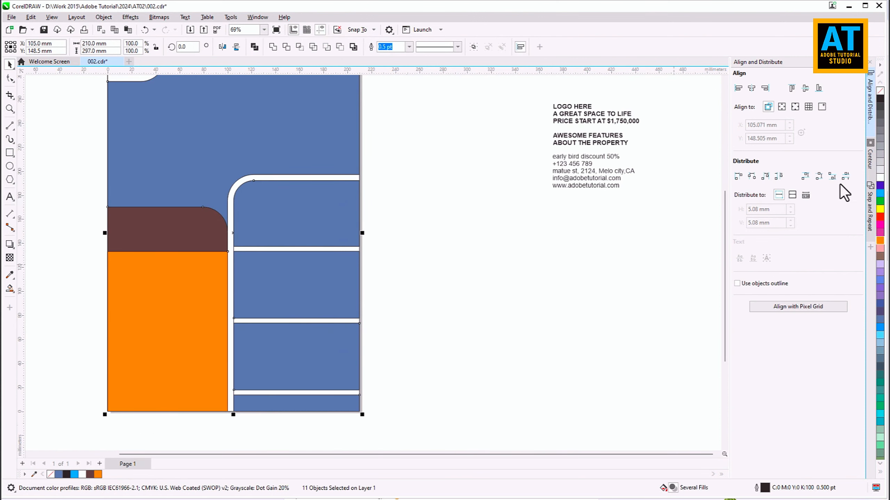
right_click(877, 92)
left_click(536, 232)
scroll(400, 241, "up", 1)
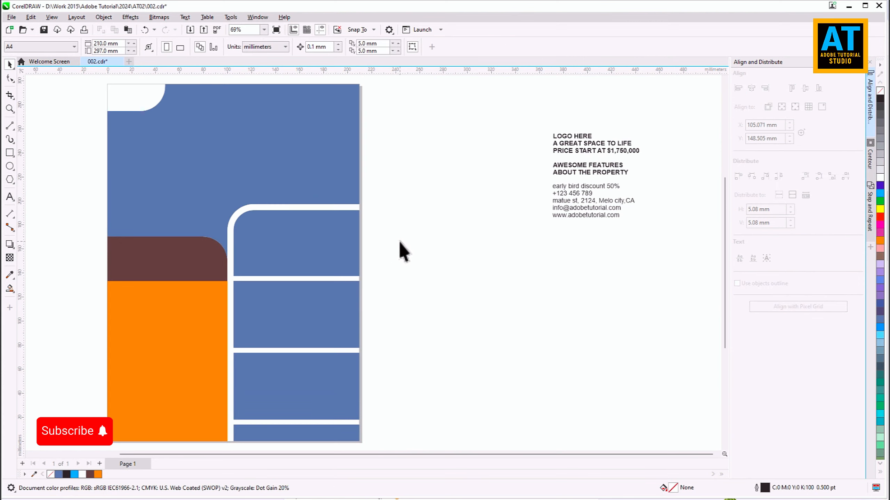
Step: Move all the flyer text close beside the page and enlarge it to about 166 mm wide
left_click_drag(525, 130, 520, 122)
left_click_drag(571, 147, 402, 137)
left_click_drag(471, 212, 587, 326)
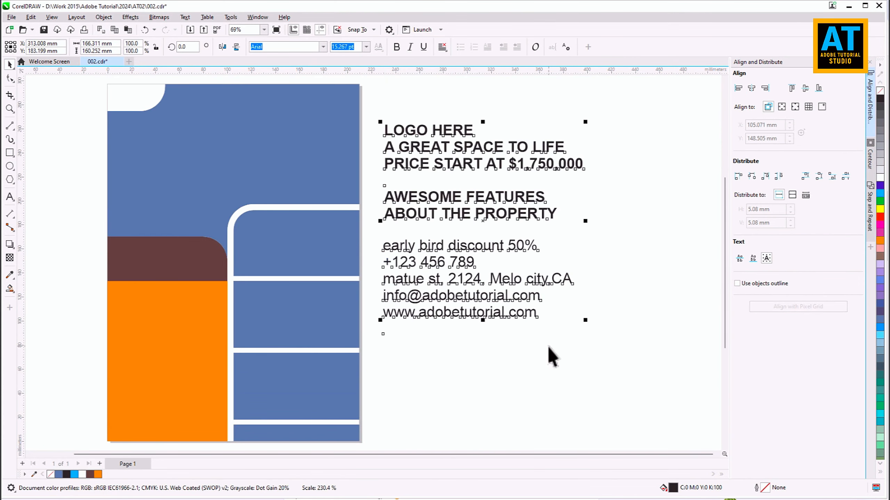
left_click(550, 353)
Step: Break the bold heading text into separate lines and place LOGO HERE on the white corner shape, about 44 mm wide
left_click(425, 168)
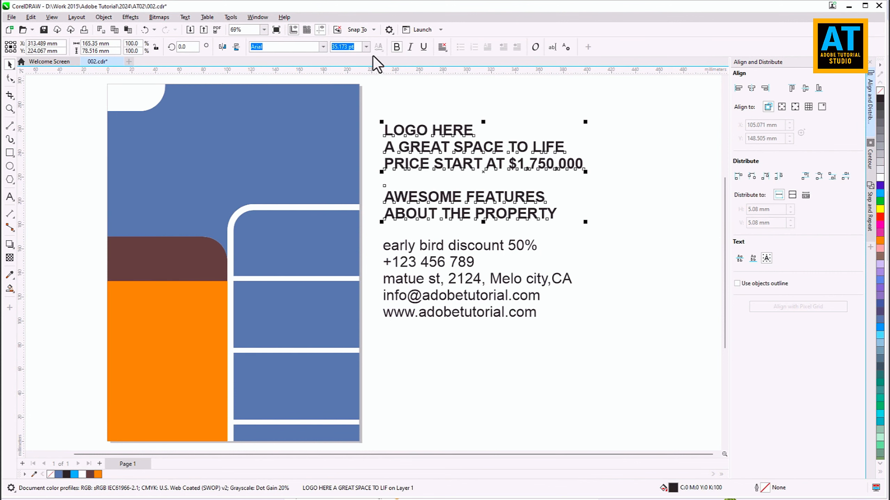
left_click(103, 18)
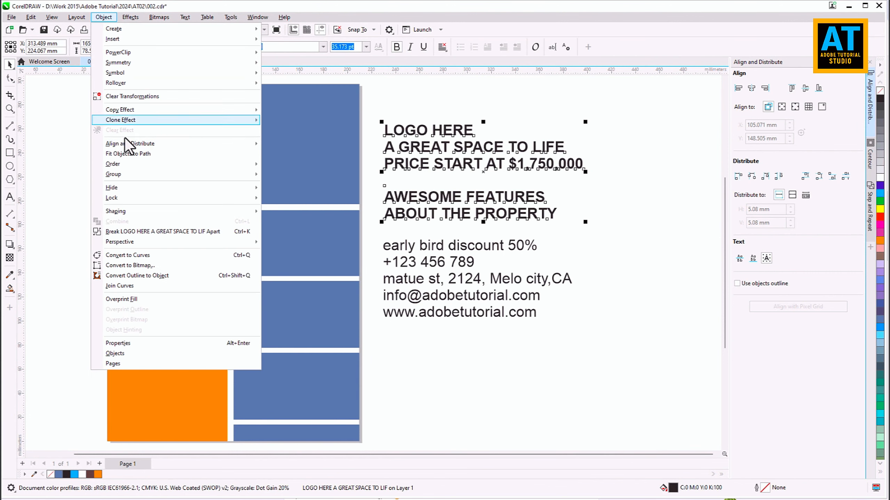
left_click(124, 228)
left_click_drag(461, 131, 194, 99)
scroll(147, 105, "up", 1)
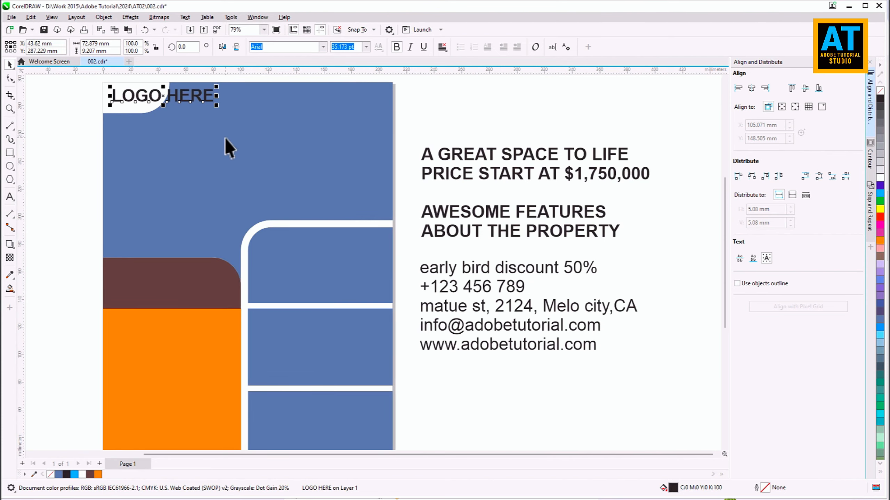
left_click_drag(216, 96, 174, 109)
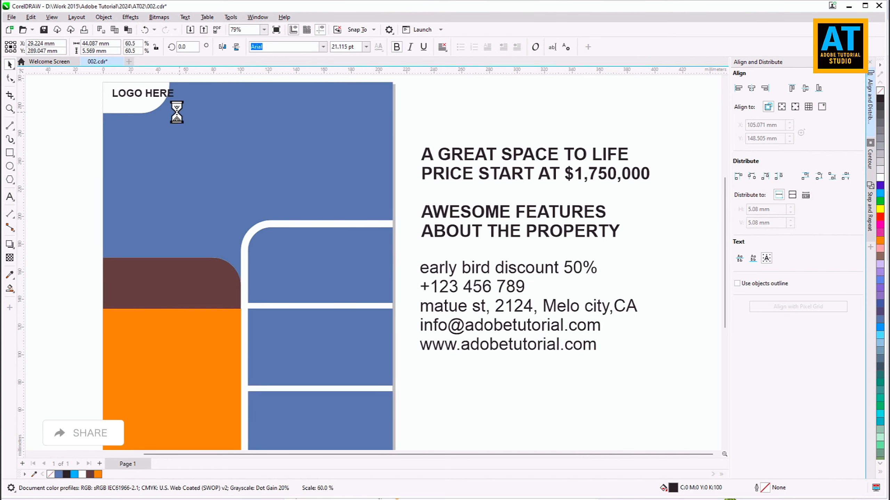
Step: Widen the white corner shape behind LOGO HERE by about 14.6 mm, keeping its outer edge on the page edge
scroll(175, 113, "up", 3)
left_click(166, 85)
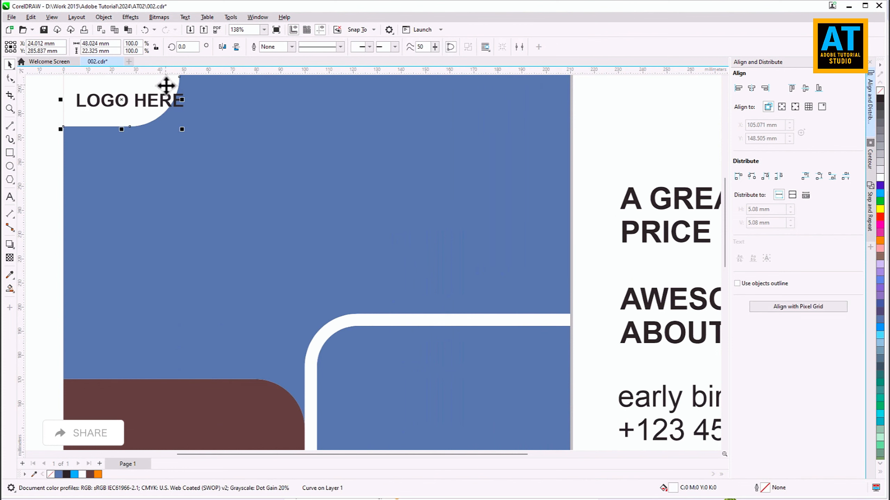
scroll(371, 218, "down", 3)
scroll(190, 168, "up", 3)
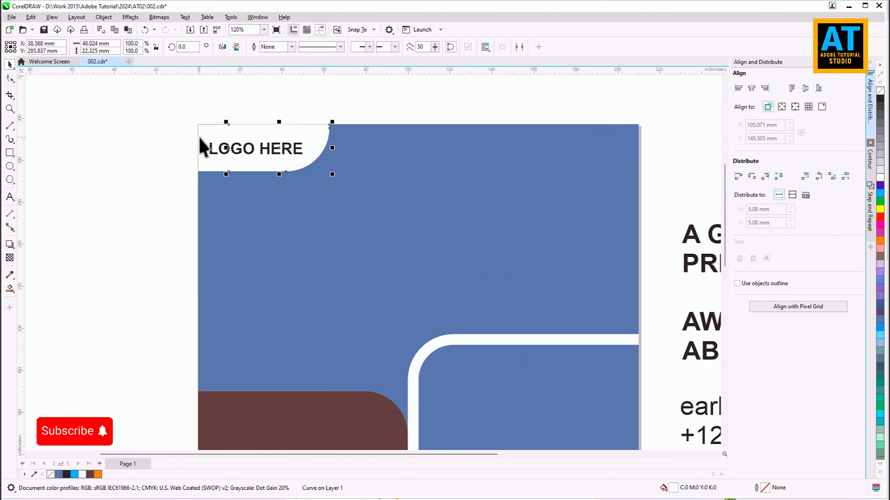
left_click(7, 79)
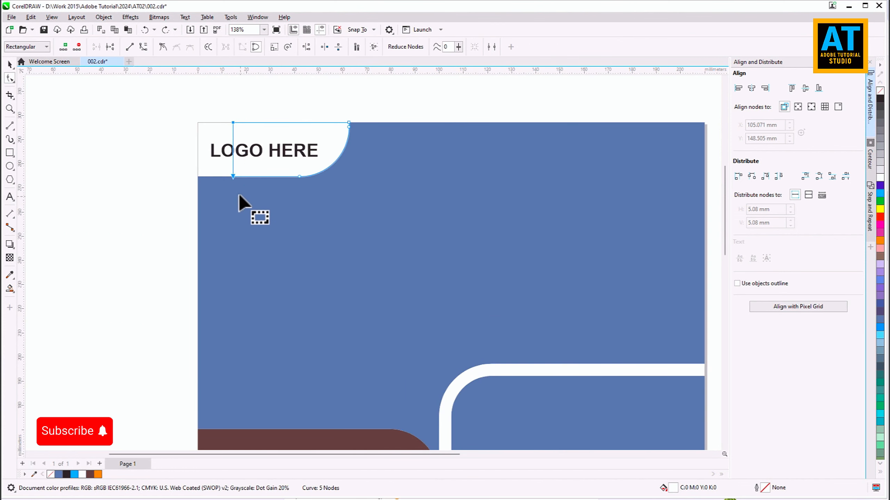
left_click_drag(233, 175, 196, 175)
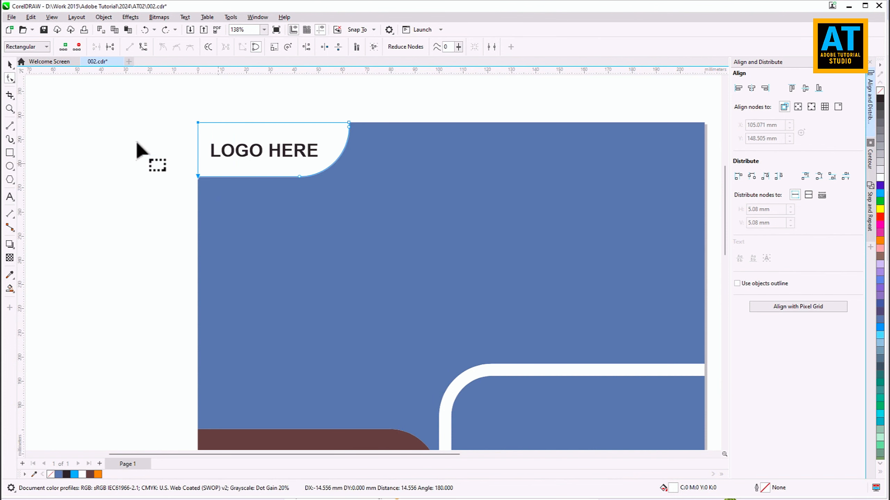
left_click(10, 64)
Step: Fill the LOGO HERE text with the orange from the document palette
left_click(236, 159)
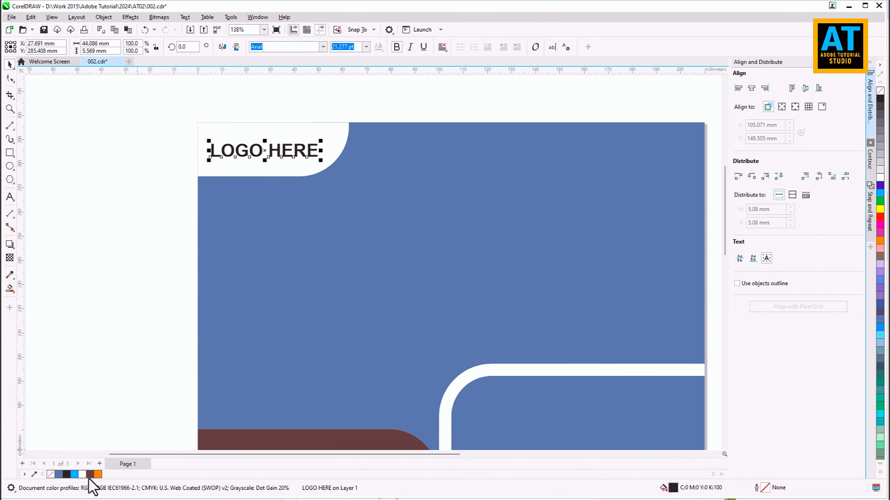
left_click(98, 474)
left_click(113, 296)
Step: Move A GREAT SPACE TO LIFE onto the upper blue panel and break the line after A GREAT
key("F4")
left_click_drag(471, 148, 209, 139)
key("F8")
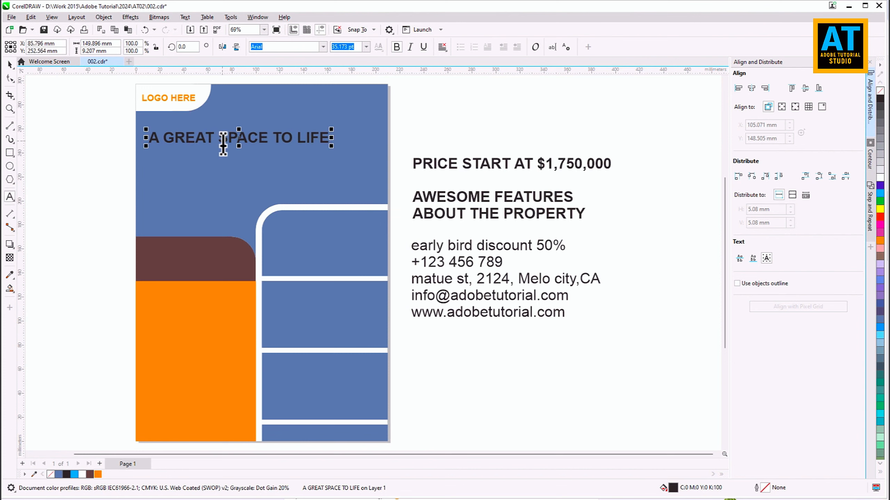
left_click(223, 143)
key("BackSpace")
key("Return")
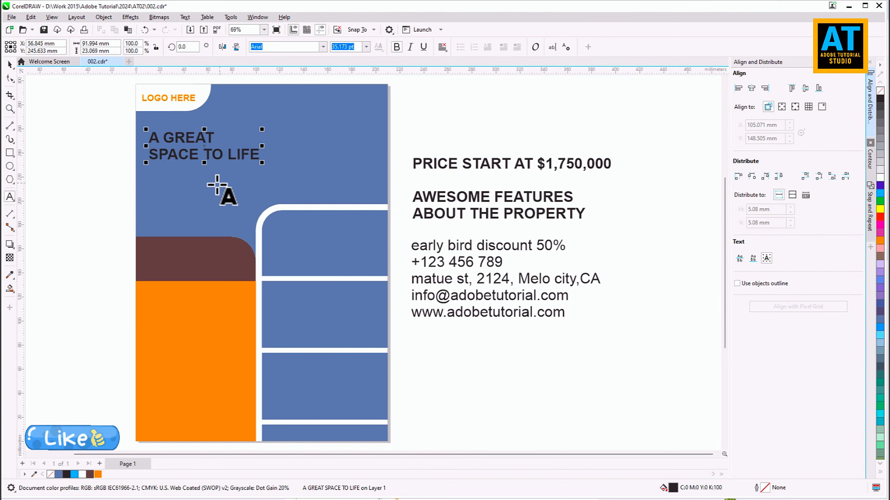
Step: Put TO LIFE on a third line of the headline and enlarge the headline to about 92 mm wide
left_click(212, 154)
key("Return")
left_click(11, 65)
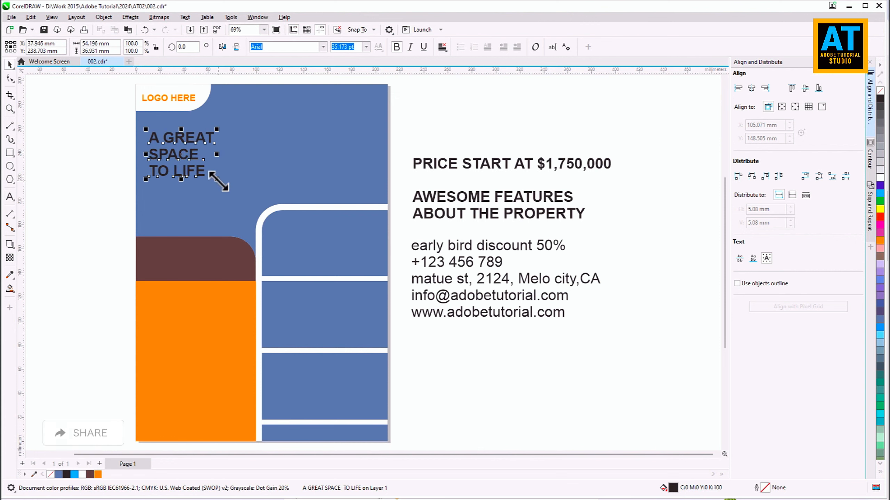
left_click_drag(218, 183, 263, 213)
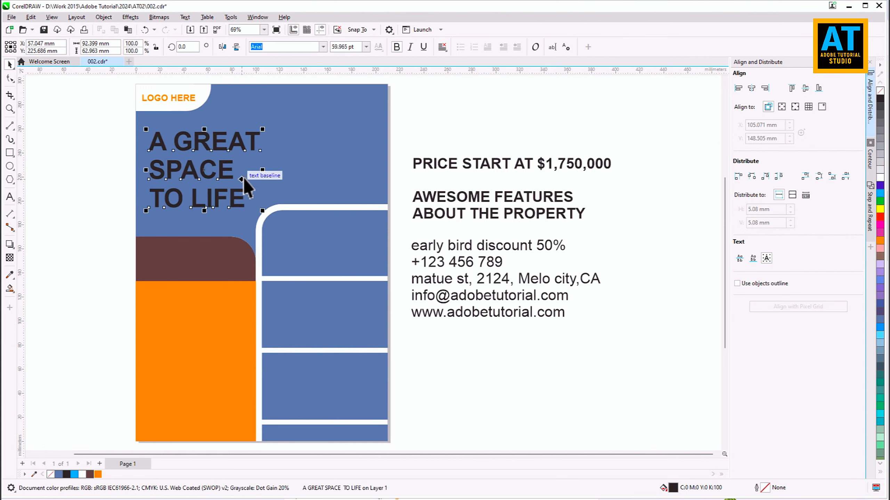
Step: Move PRICE START AT $1,750,000 onto the brown panel and shrink it to about 100 mm wide
left_click(489, 168)
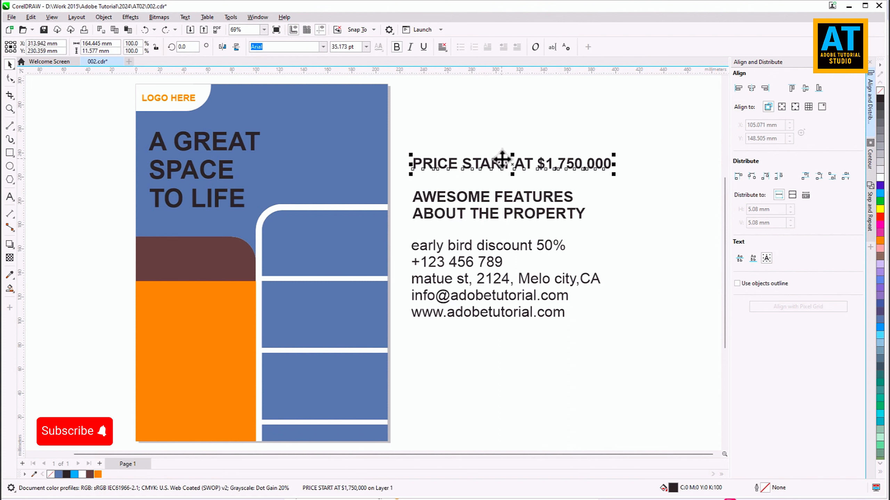
left_click_drag(497, 163, 234, 258)
left_click_drag(351, 259, 271, 255)
scroll(191, 282, "up", 1)
Step: Put $1,750,000 on its own line and break the price text apart into two separate text objects
key("F8")
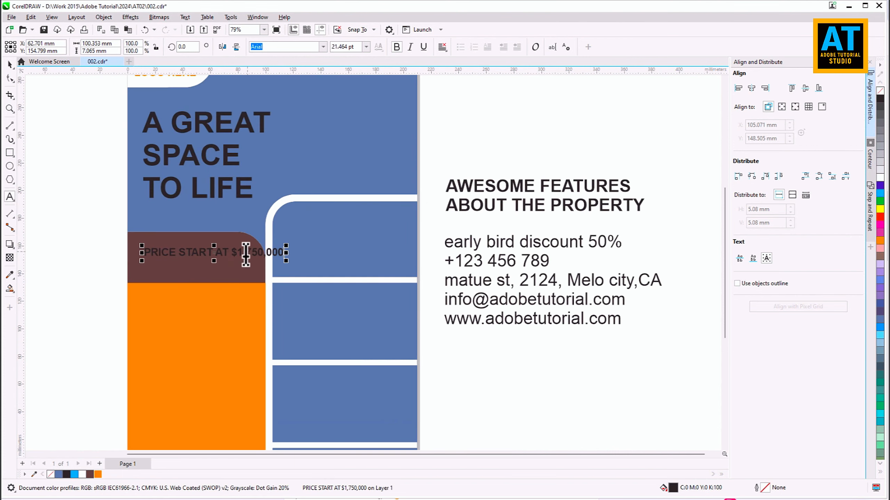
left_click(233, 252)
key("Return")
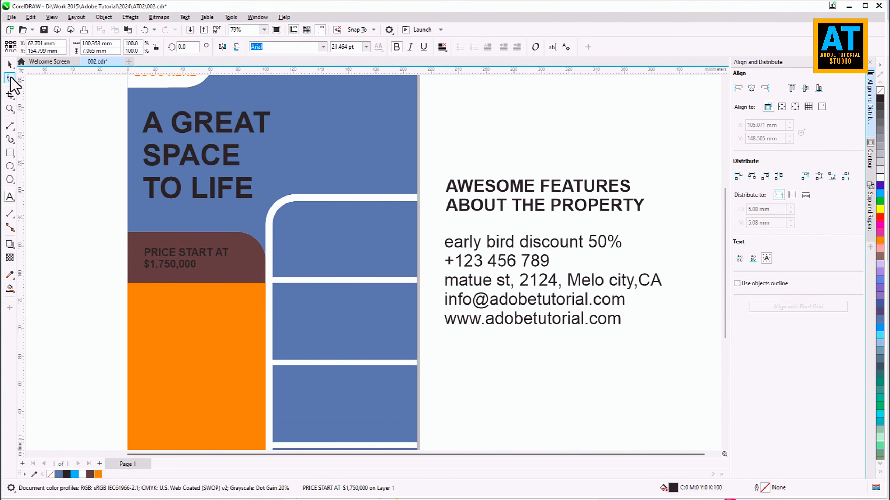
left_click(103, 17)
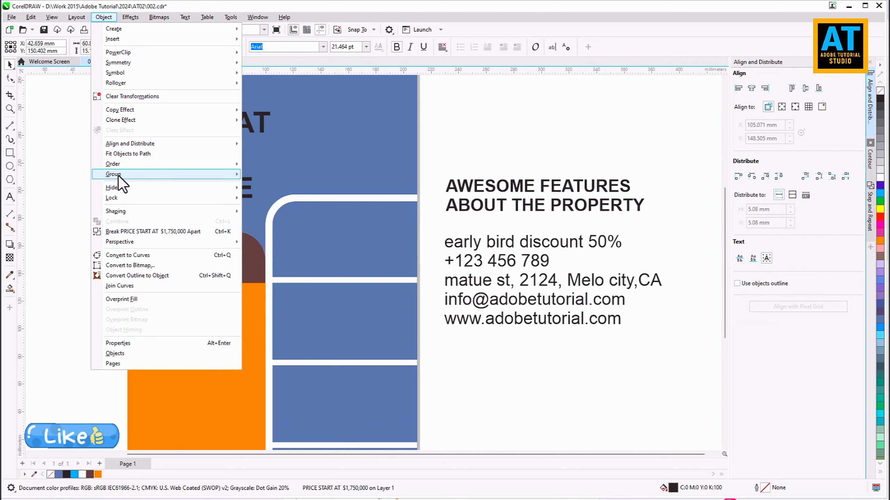
left_click(119, 233)
Step: Enlarge $1,750,000 to about 61 mm wide and scale both price lines together to about 76 mm wide
scroll(156, 297, "up", 3)
left_click(218, 272)
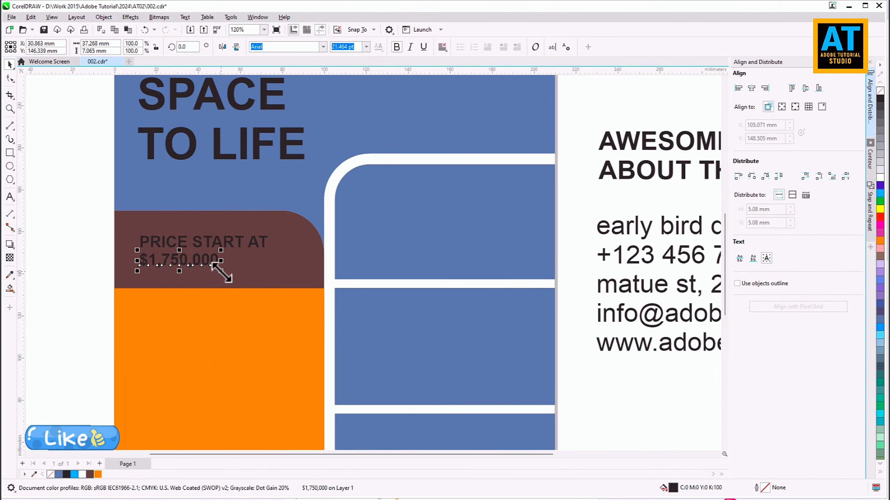
left_click_drag(228, 272, 273, 302)
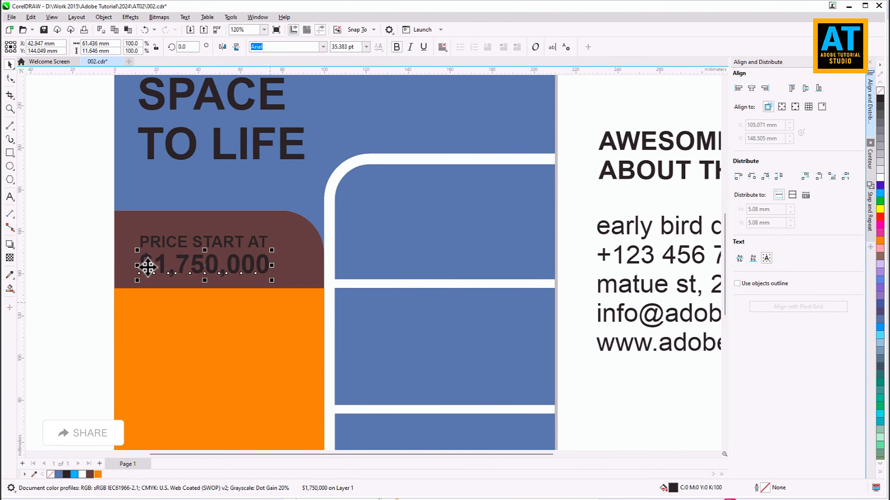
left_click_drag(83, 224, 206, 259)
left_click_drag(272, 233, 303, 223)
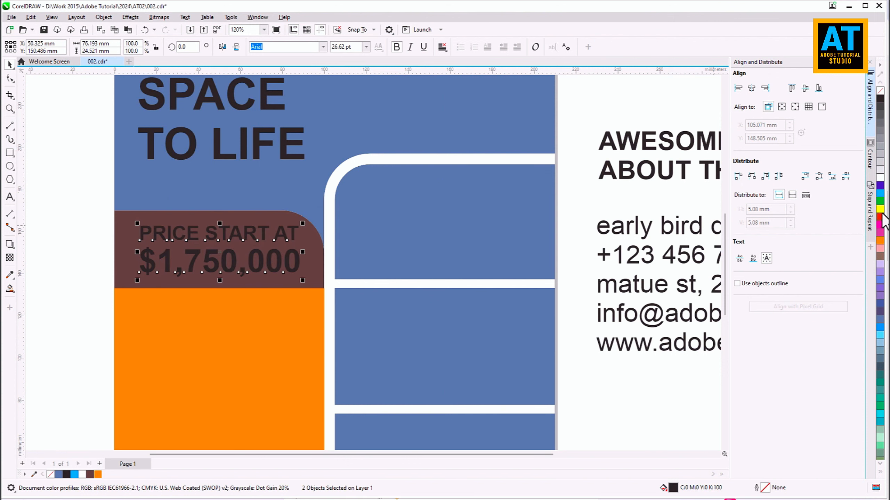
Step: Fill both price lines on the brown panel with white
left_click(880, 178)
left_click(92, 201)
scroll(245, 227, "down", 3)
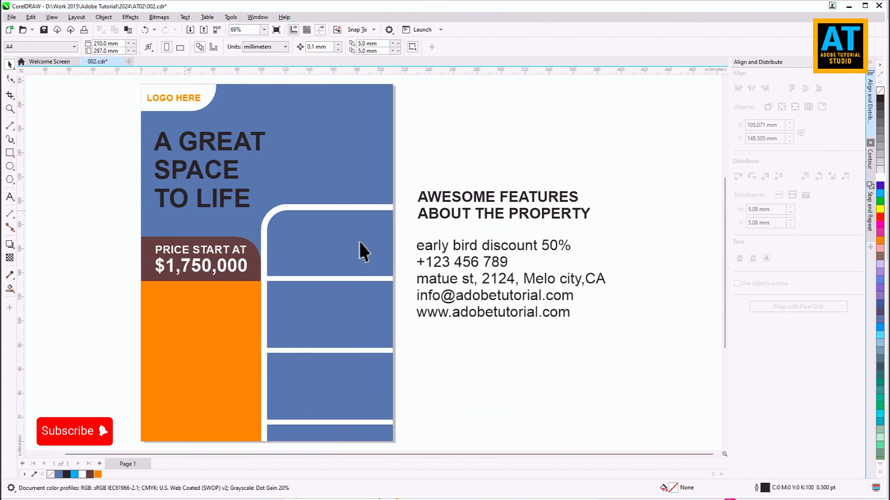
Step: Place AWESOME FEATURES and ABOUT THE PROPERTY together in the upper part of the orange panel, scaled to about 80 mm wide
left_click(491, 216)
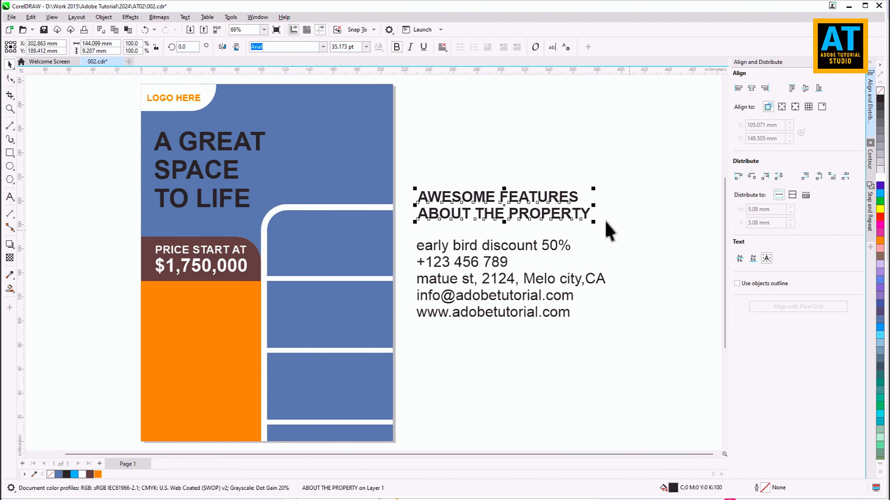
left_click_drag(592, 220, 499, 206)
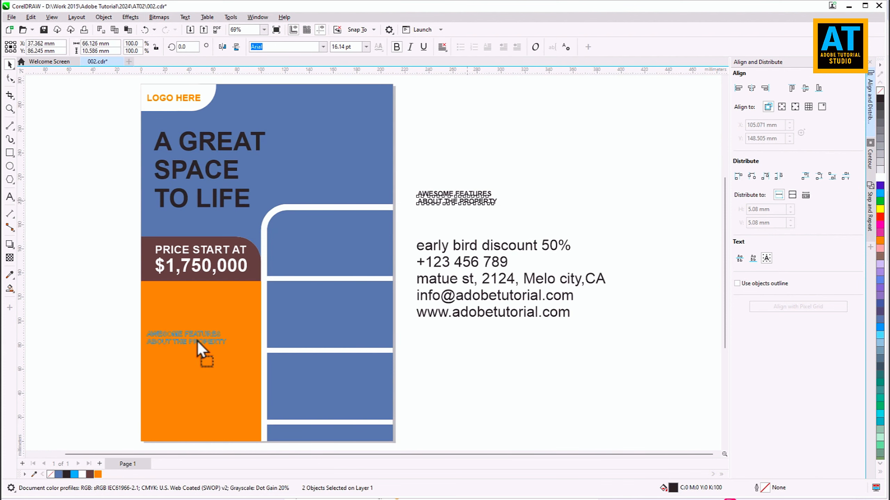
left_click_drag(205, 303, 260, 320)
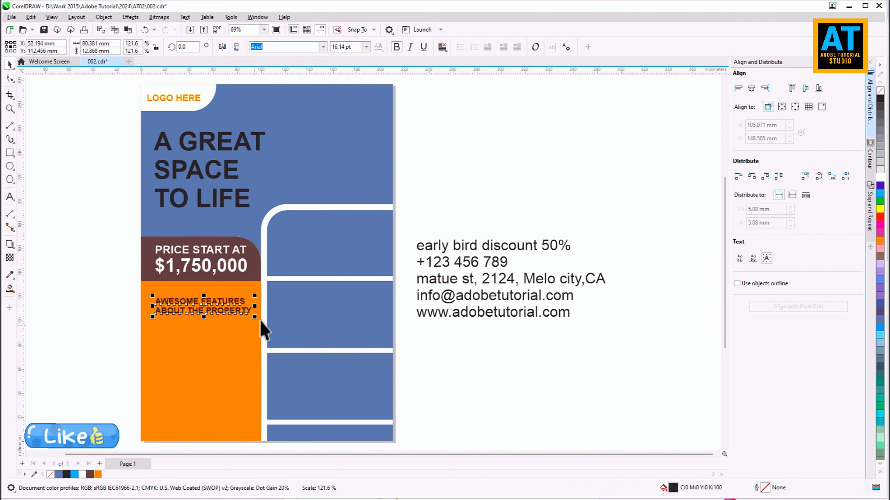
Step: Fill the two orange-panel headings with white and move ABOUT THE PROPERTY down to the middle of the panel
left_click(880, 177)
left_click(454, 377)
left_click_drag(224, 310, 225, 363)
Step: Stretch the blue strip at the foot of the page to the full 210 mm page width and fill it white
left_click(325, 433)
left_click_drag(261, 433, 139, 433)
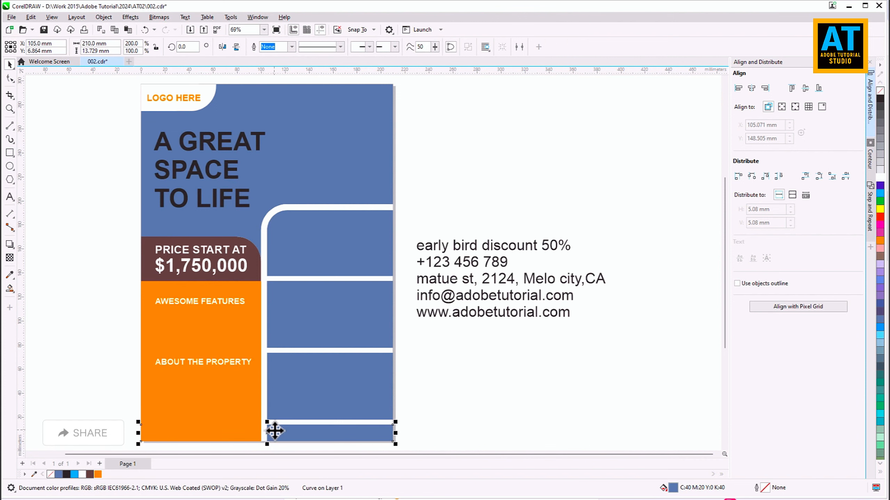
scroll(292, 441, "up", 2)
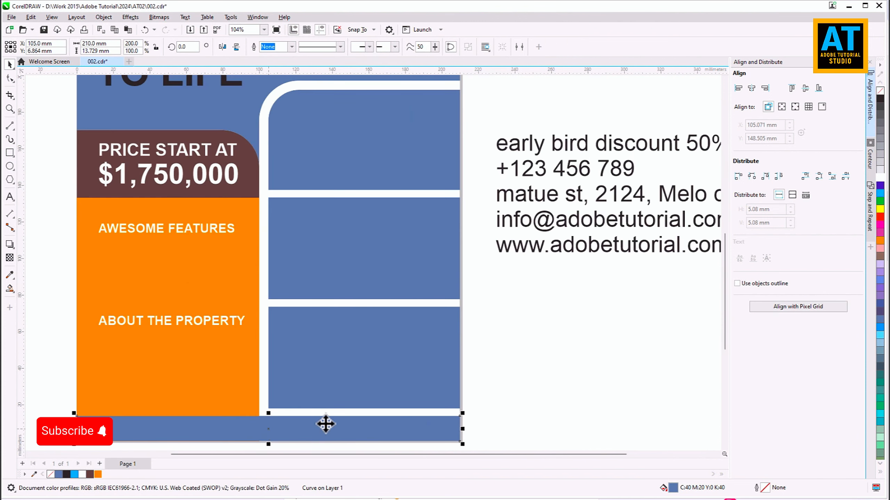
left_click(879, 177)
left_click(573, 345)
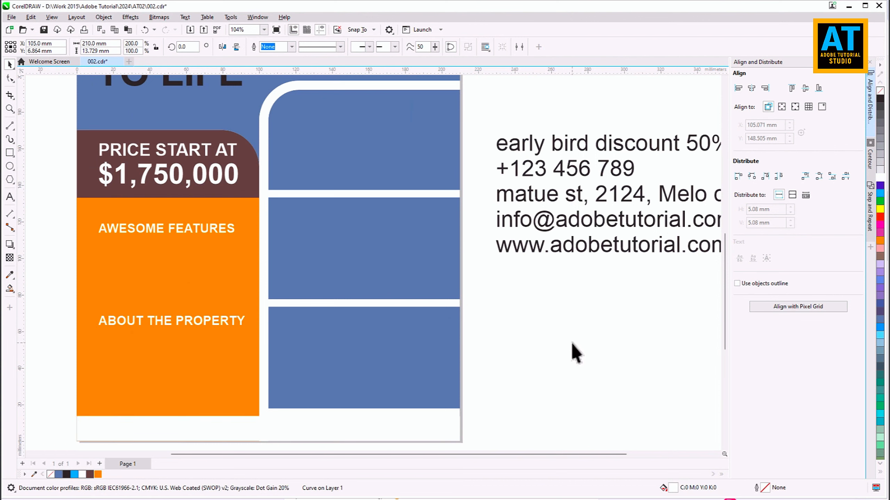
Step: Change the "early bird discount 50%" text to uppercase
scroll(513, 326, "down", 1)
left_click(553, 180)
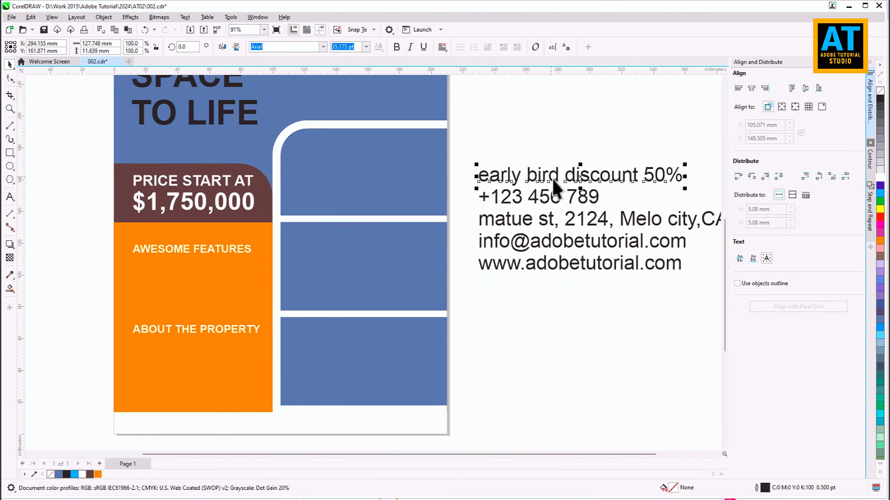
double_click(588, 177)
triple_click(581, 179)
right_click(578, 179)
mouse_move(623, 218)
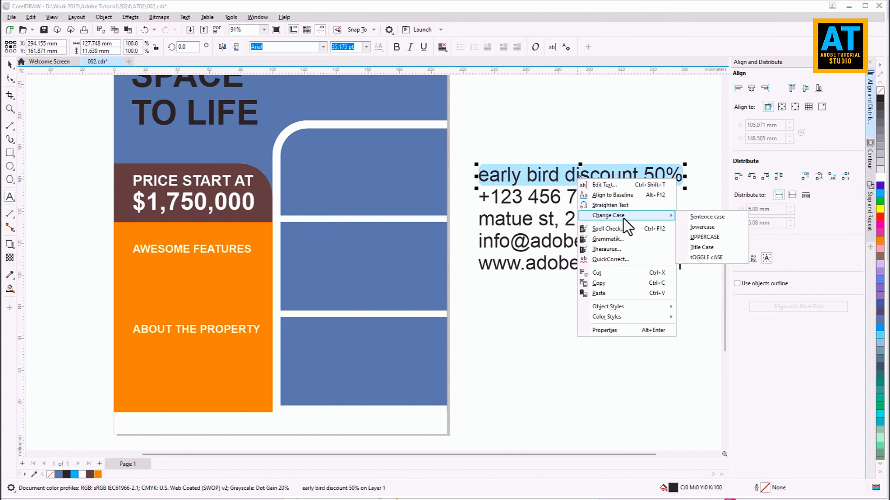
left_click(702, 238)
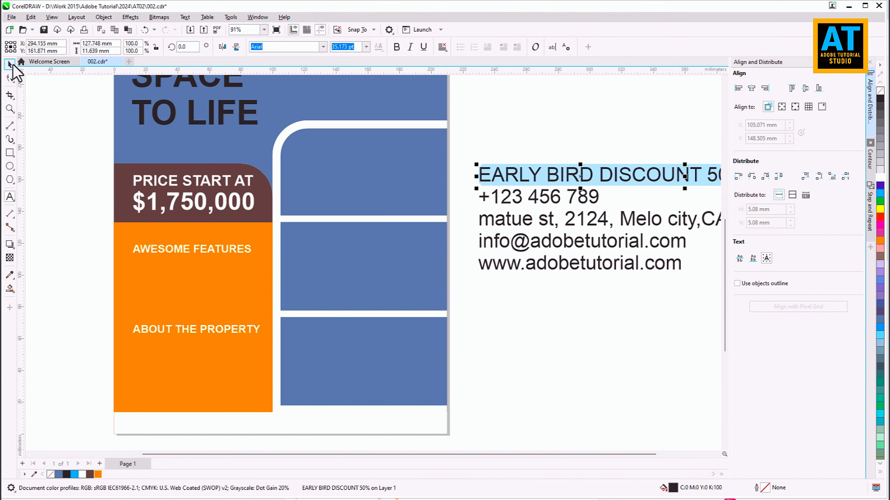
Step: Make the EARLY BIRD DISCOUNT 50% text bold and rotate it by 90 degrees
left_click(10, 65)
left_click(397, 47)
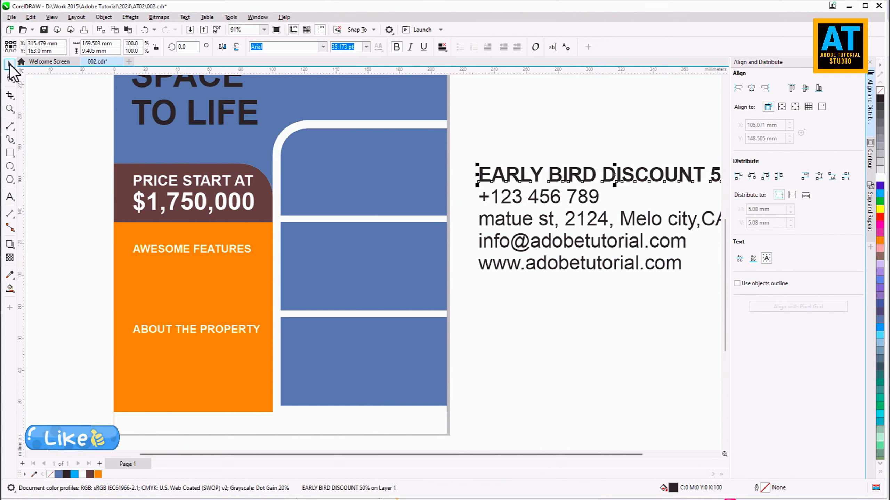
left_click(562, 319)
left_click(869, 87)
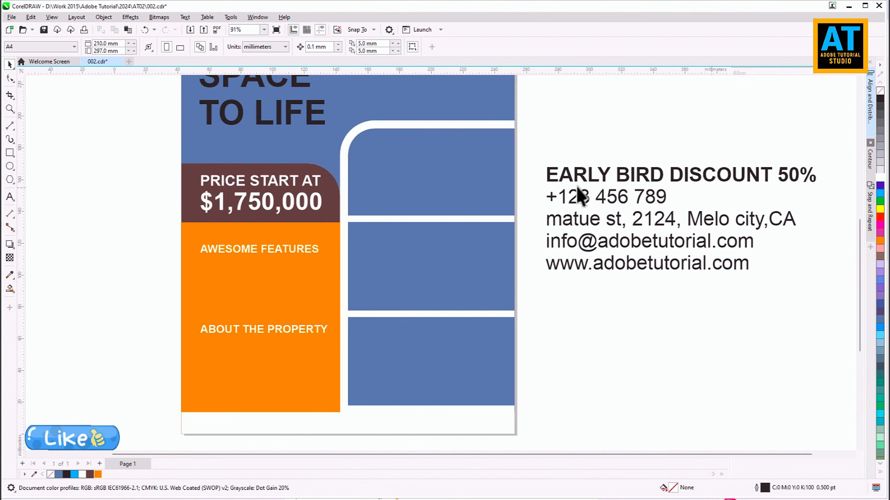
key("F4")
left_click(521, 245)
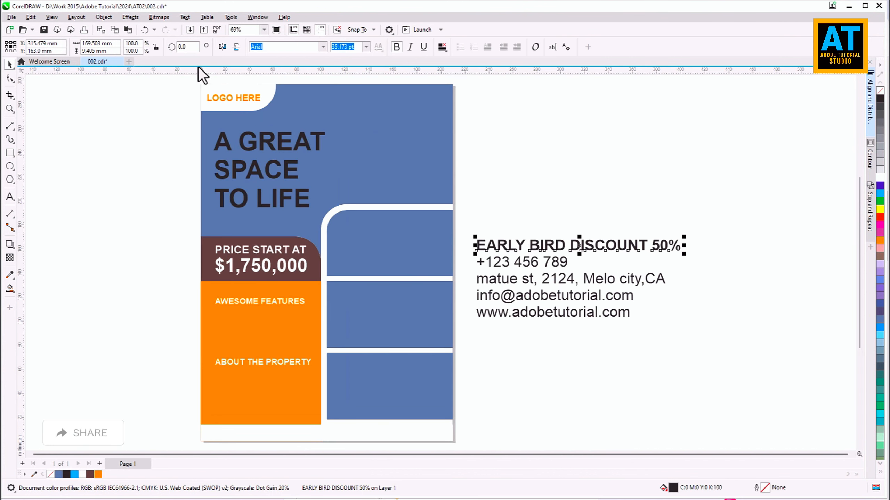
type("90")
key("Return")
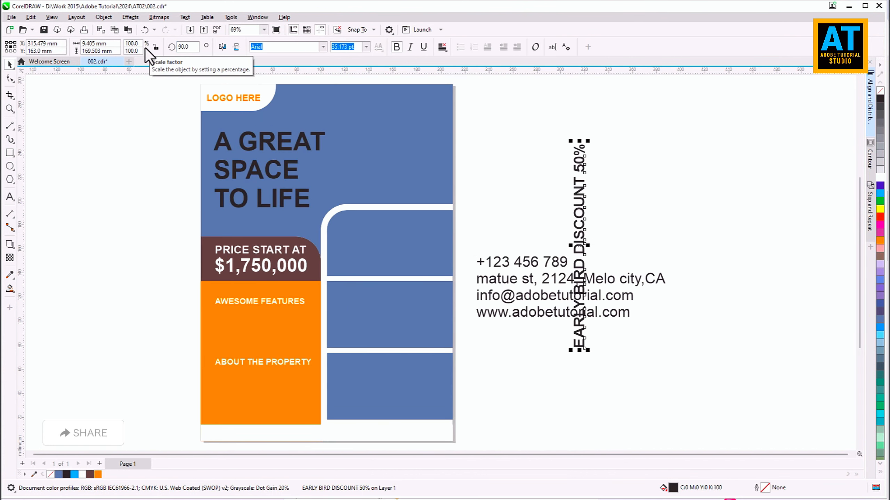
Step: Place the discount text along the right edge of the page, scaled to about 152 mm long, and mirror it horizontally and vertically
left_click_drag(583, 181, 441, 253)
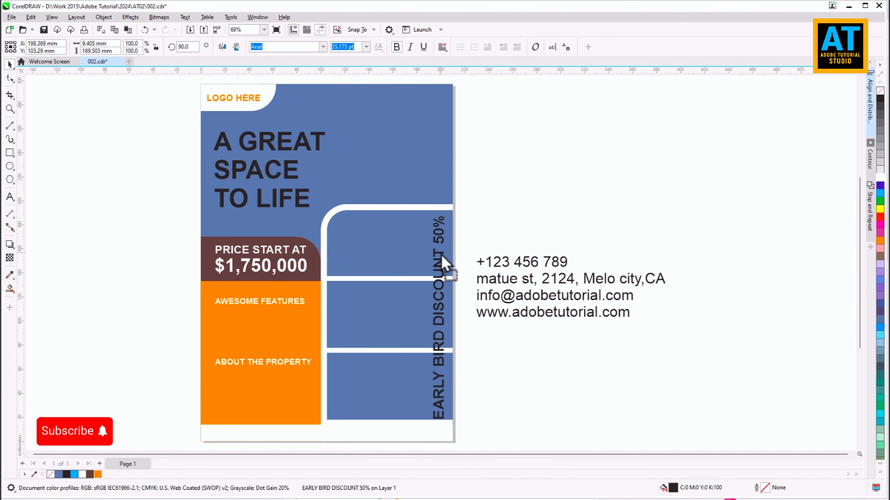
left_click_drag(428, 419, 429, 399)
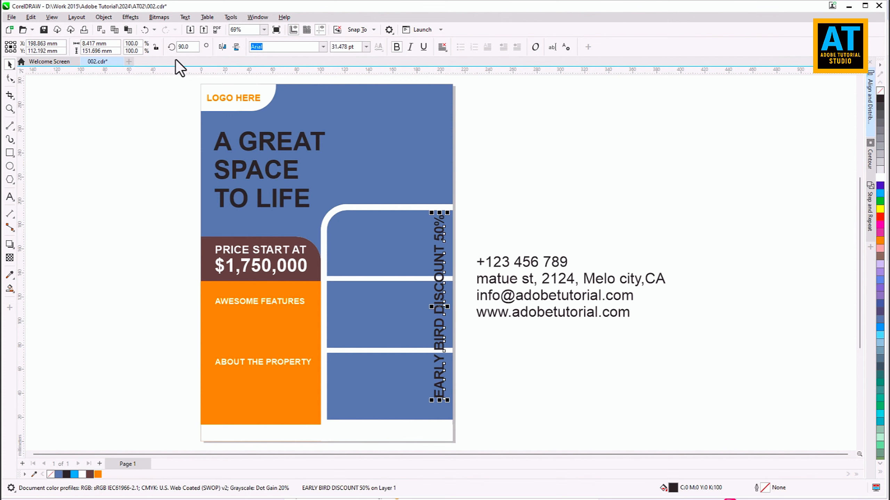
left_click(222, 46)
left_click(235, 47)
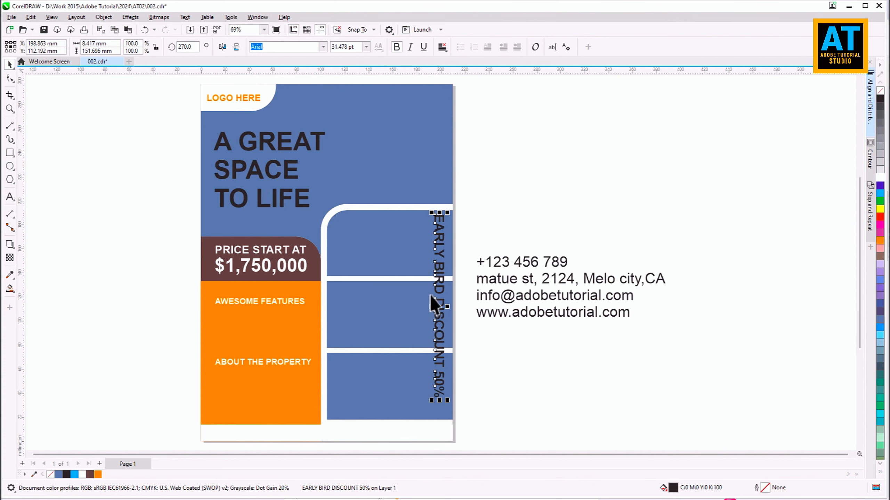
scroll(444, 370, "up", 1)
left_click_drag(438, 302, 435, 310)
scroll(490, 323, "down", 1)
scroll(521, 385, "down", 1)
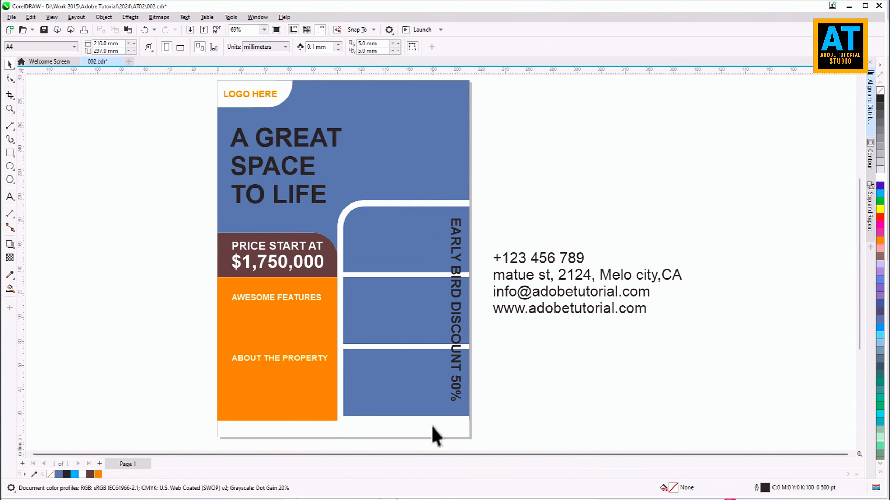
Step: Lay a dark brown strip about 20 mm wide and 178 mm tall behind the discount text and fill the text white
left_click(210, 437)
left_click_drag(213, 431, 474, 202)
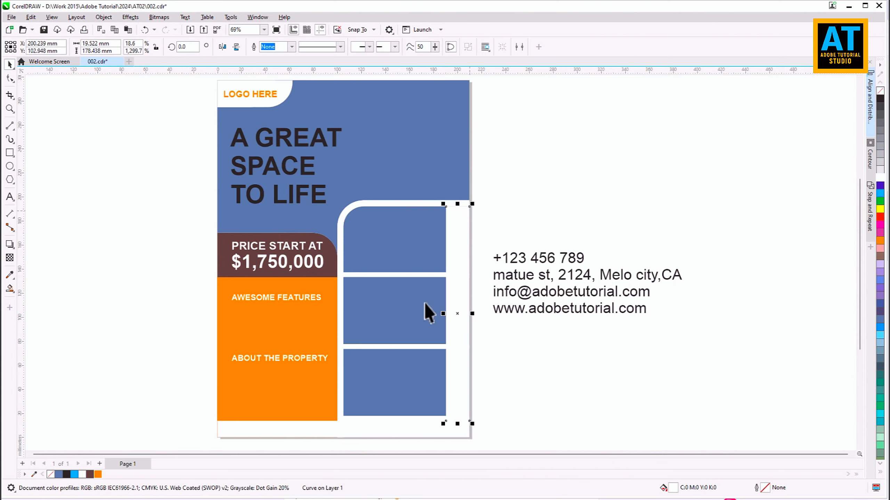
left_click(90, 474)
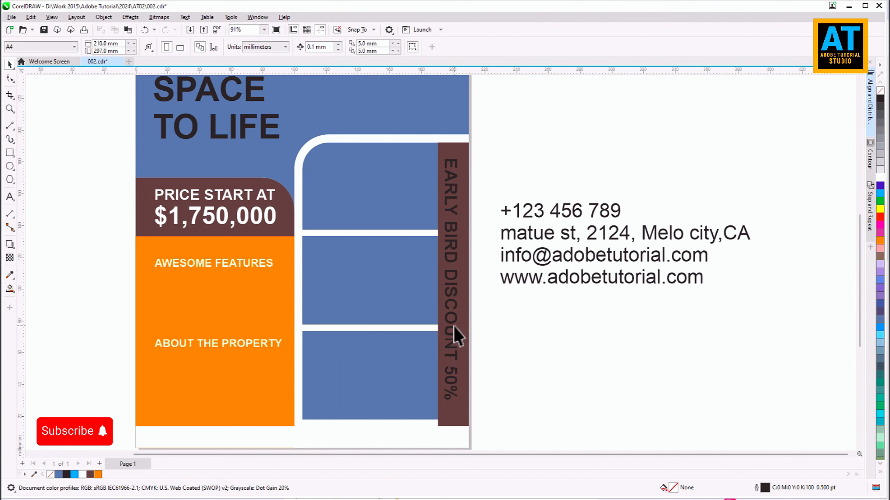
mouse_move(455, 326)
left_mouse_down()
mouse_move(464, 329)
mouse_move(458, 326)
left_mouse_up()
left_click(881, 180)
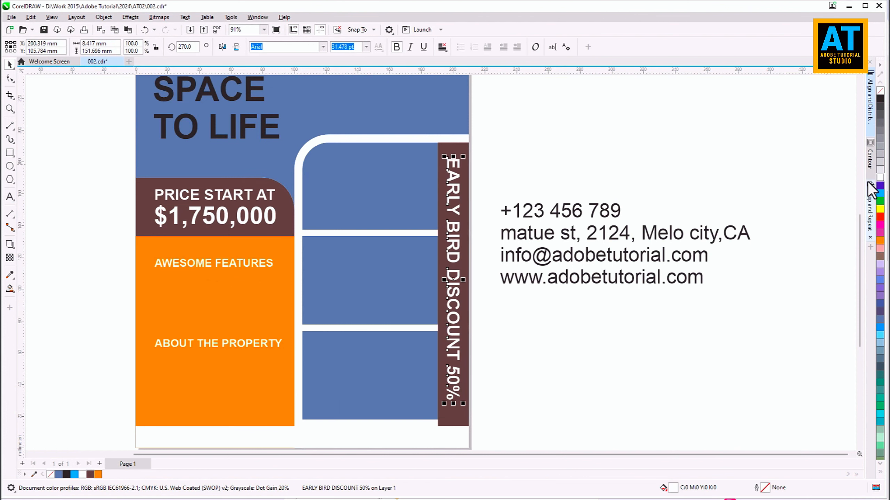
Step: Shorten the brown strip to the lower edge of the bottom blue frame and enlarge the discount text to fit it
left_click(506, 417)
left_click(454, 421)
scroll(454, 421, "up", 2)
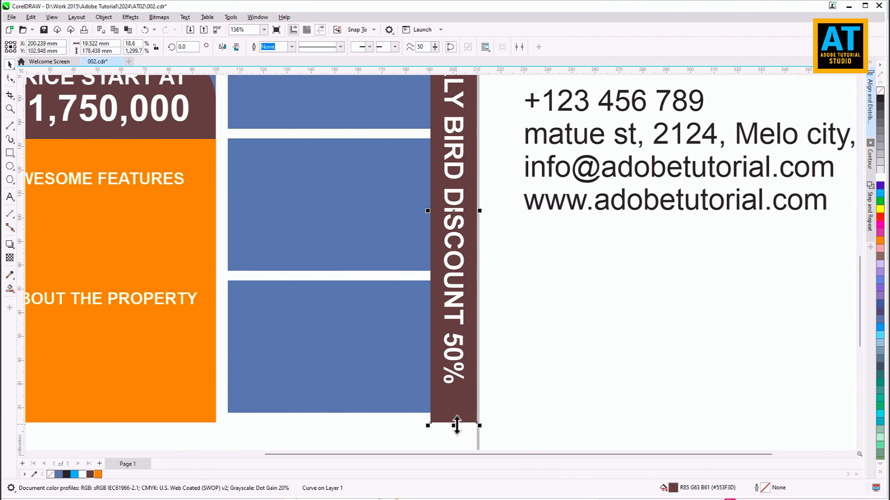
left_click(452, 391)
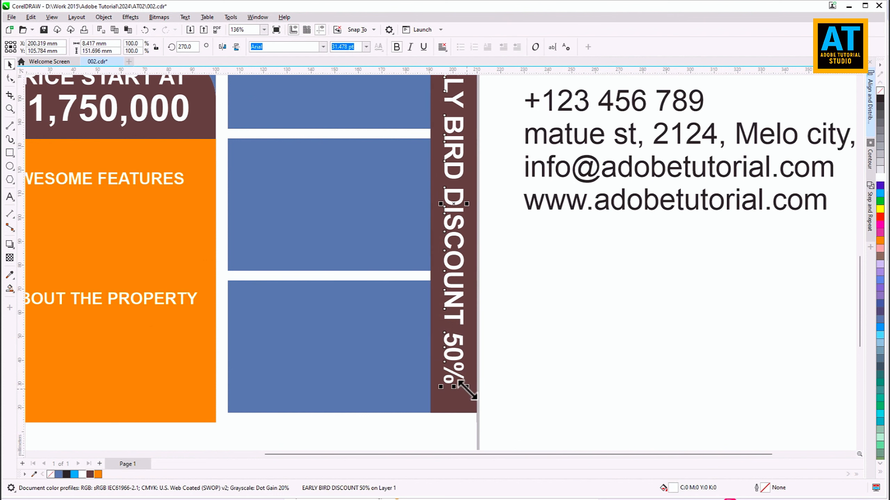
left_click_drag(469, 377, 473, 403)
left_click(622, 361)
key("F4")
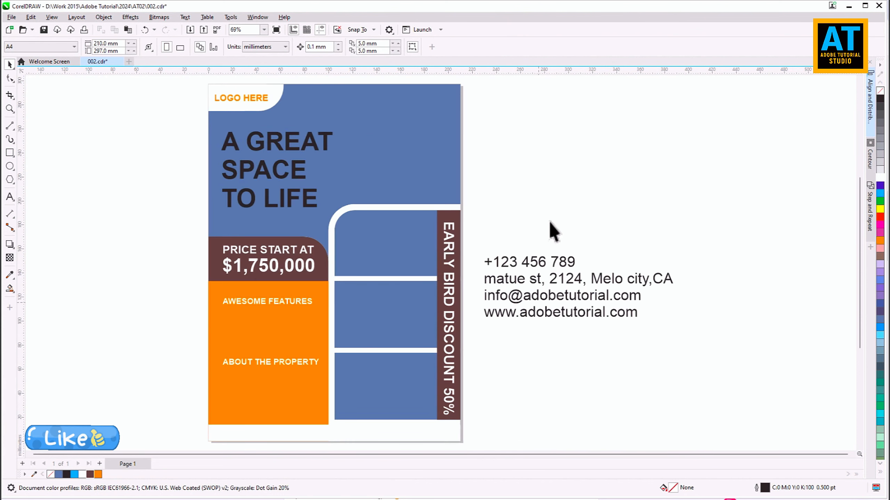
Step: Scale the address line down to the width of the phone number above it
left_click(516, 298)
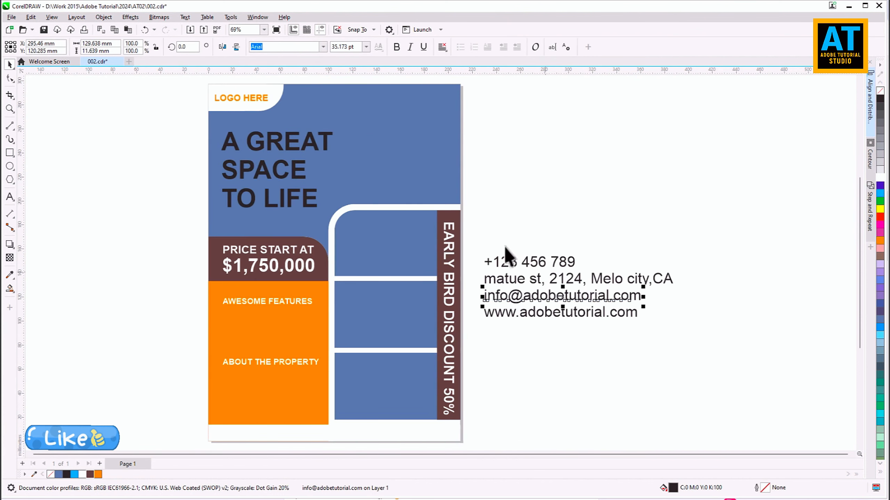
left_click(627, 282)
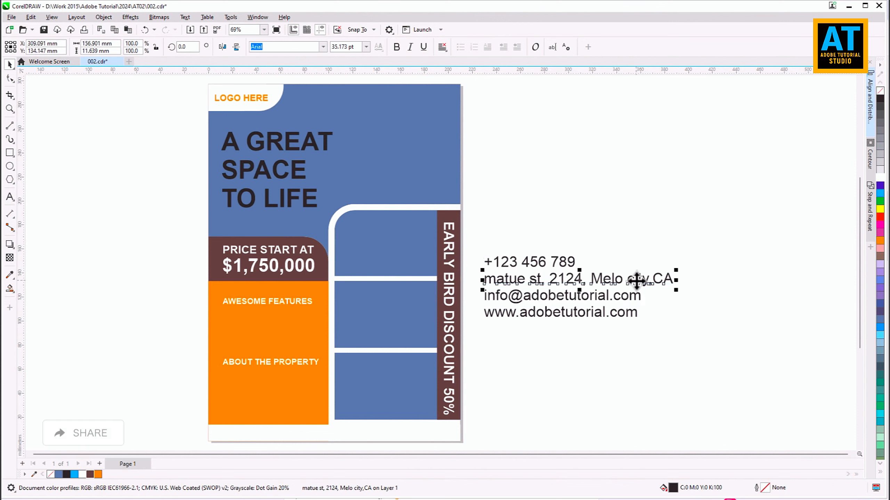
left_click_drag(676, 291, 578, 282)
Step: Move the e-mail and website lines onto the white footer strip and scale them together to about 54 mm wide
left_click_drag(657, 352, 486, 293)
left_click_drag(643, 318, 335, 444)
scroll(333, 439, "up", 2)
left_click_drag(422, 442, 389, 437)
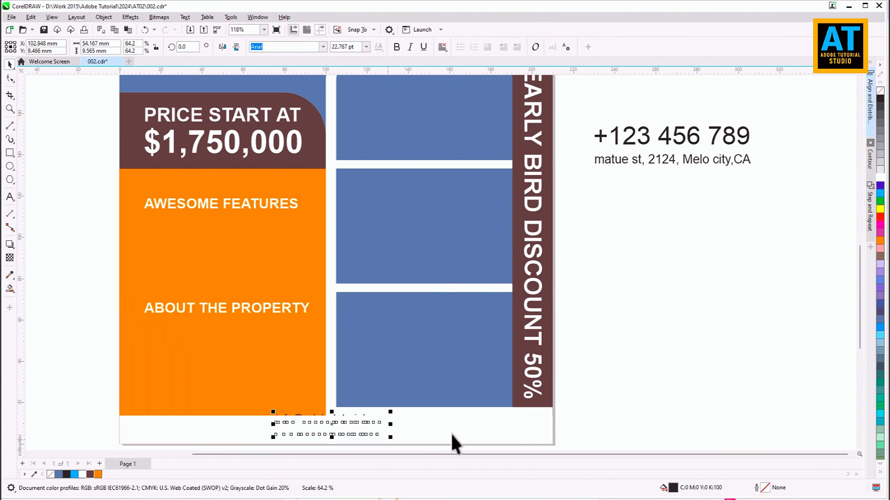
Step: Stretch the white footer strip up to the lower edge of the bottom blue frame, about 17.8 mm tall
left_click(467, 424)
left_click_drag(337, 414, 337, 407)
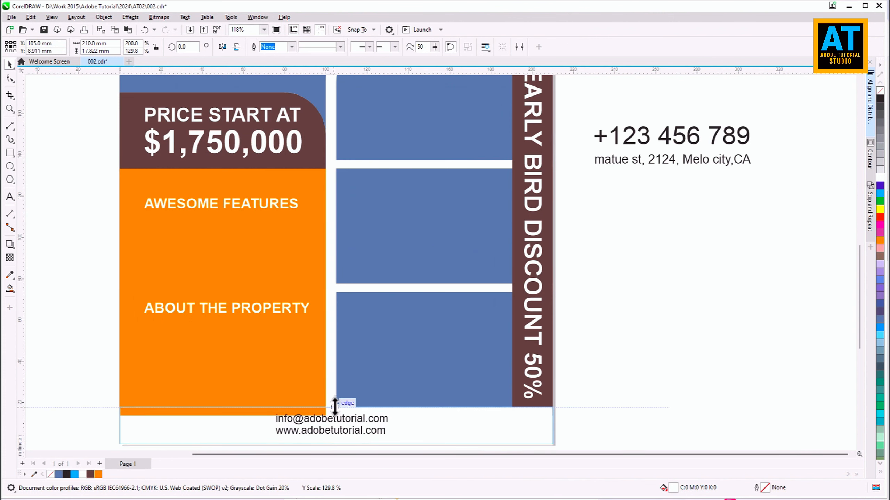
scroll(405, 400, "down", 1)
Step: Move the phone number and address into the footer beside the e-mail and website, scaled to about 48 mm wide
left_click_drag(742, 265, 541, 186)
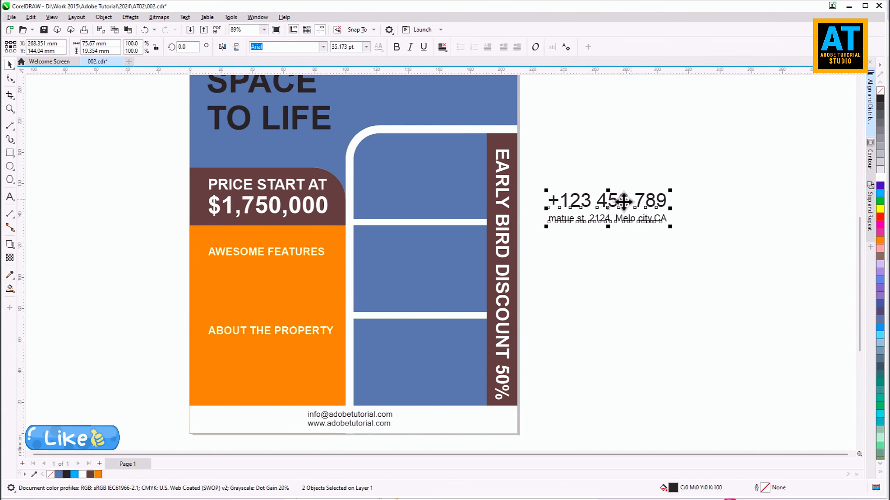
left_click_drag(622, 205, 481, 423)
left_click_drag(533, 446, 490, 435)
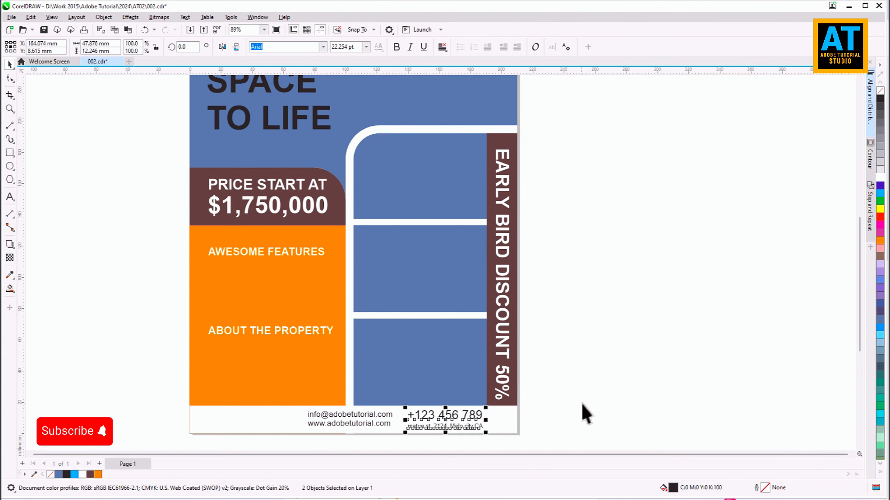
left_click(574, 371)
key("shift+F4")
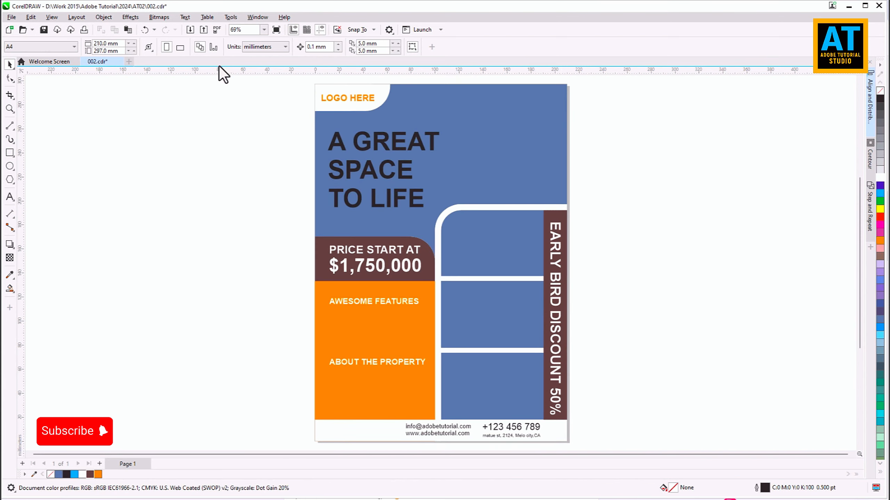
Step: Import CorelDRAW-QR-code.png together with four house and room photos from the AT02 folder
left_click(193, 29)
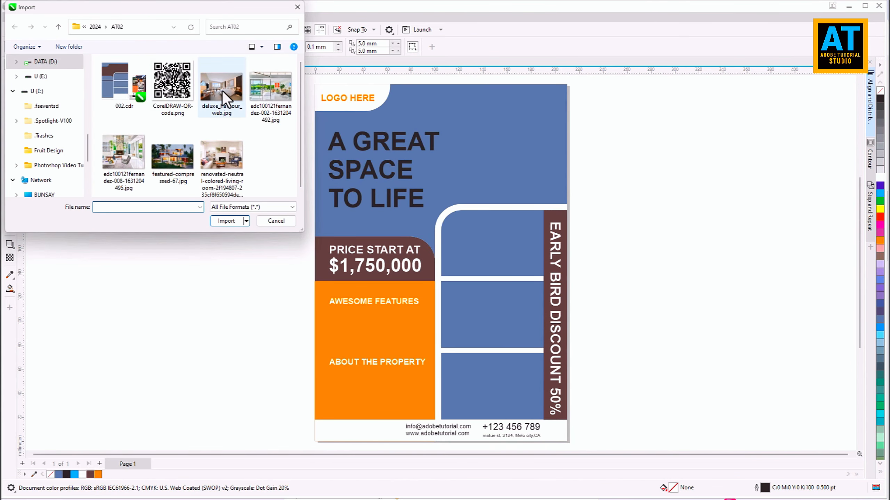
left_click(221, 89)
left_click(263, 105, "ctrl")
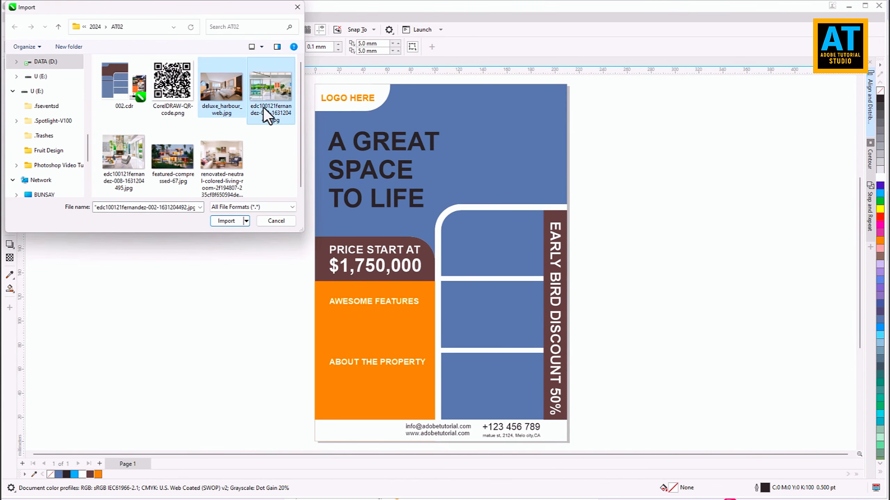
left_click(174, 158, "ctrl")
left_click(207, 160, "ctrl")
left_click(174, 95, "ctrl")
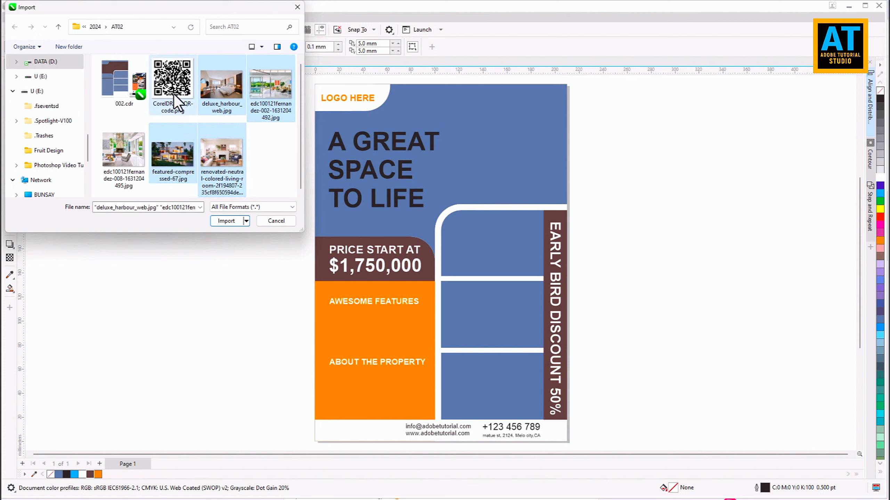
key("Return")
Step: Place the QR code and the four photos on the empty area beside the page
left_click(593, 206)
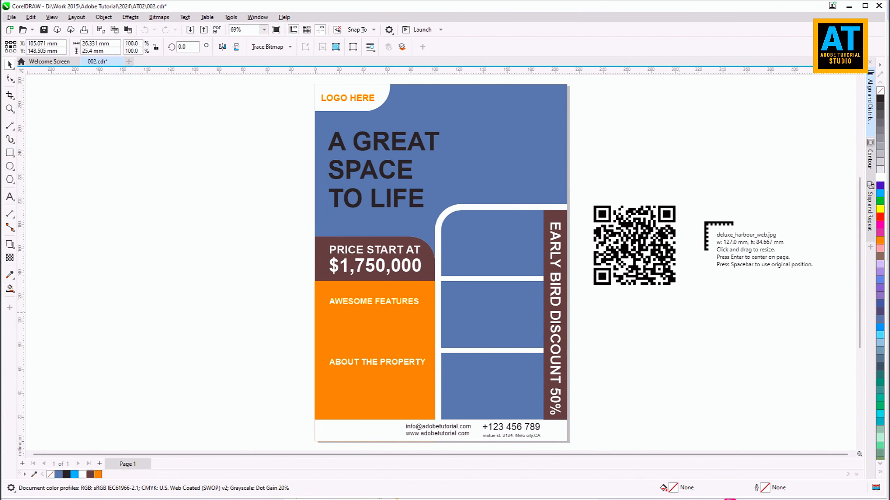
left_click(710, 197)
left_click(662, 301)
left_click(749, 246)
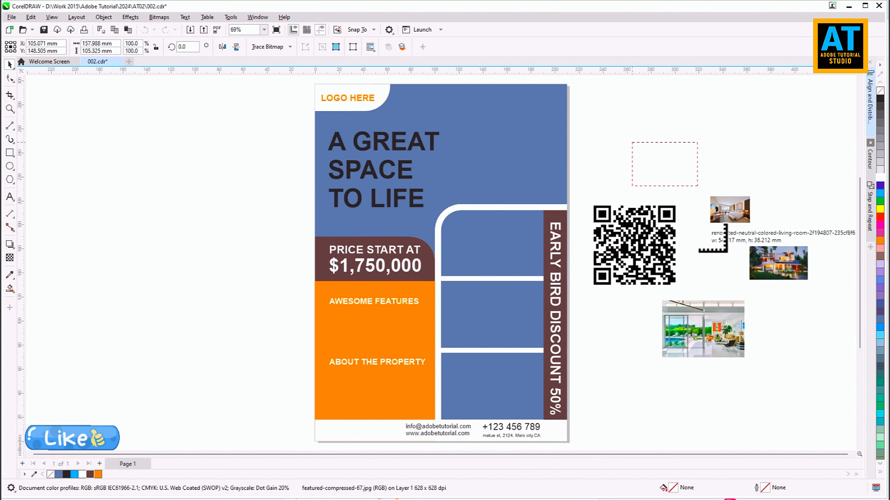
left_click(629, 140)
Step: PowerClip the house exterior photo inside the large blue header panel and open the clipped contents for editing
left_click_drag(791, 255, 526, 174)
right_click(525, 174)
left_click(546, 305)
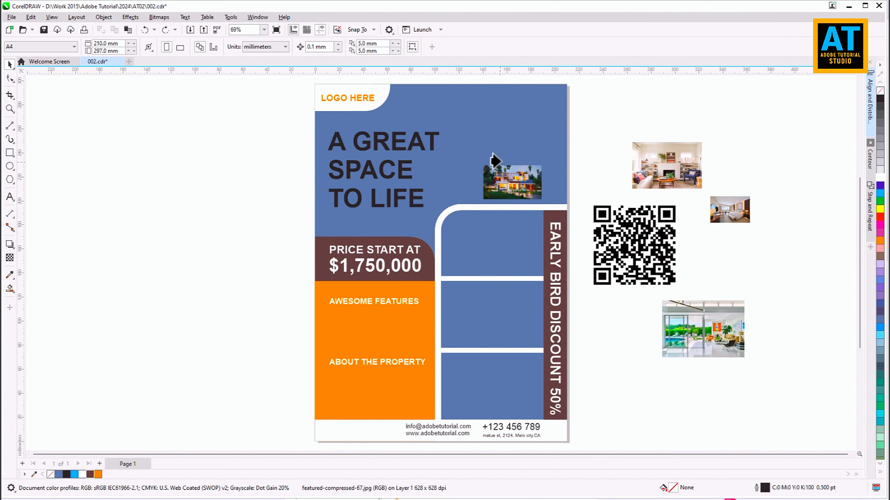
left_click(68, 85)
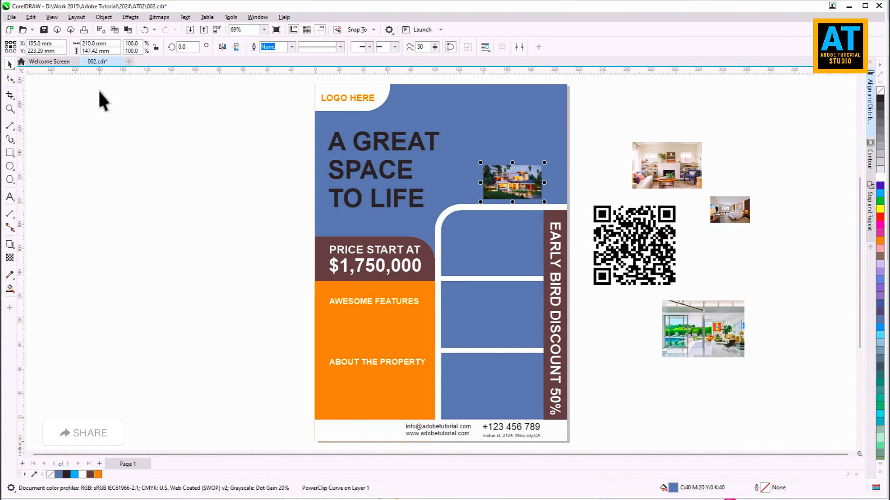
Step: Enlarge the house photo to about 249 mm wide and position it to fill the header panel
left_click_drag(481, 203, 262, 302)
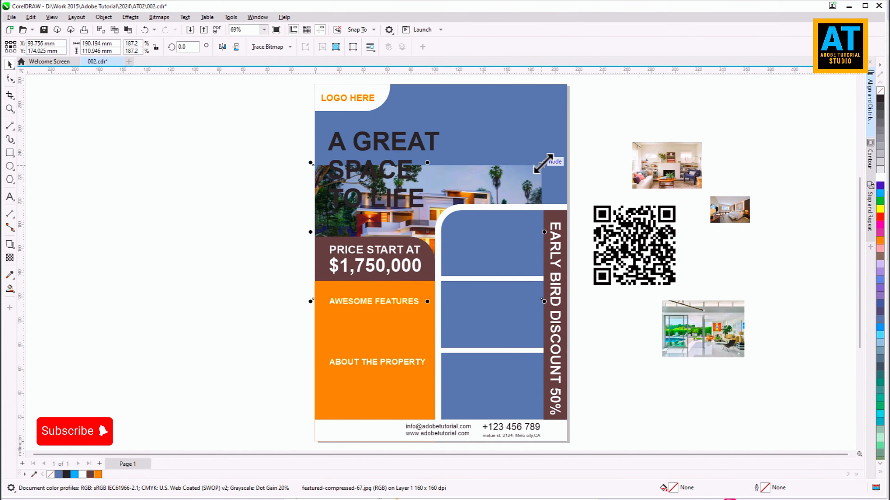
left_click_drag(545, 165, 681, 96)
left_click_drag(687, 348, 619, 336)
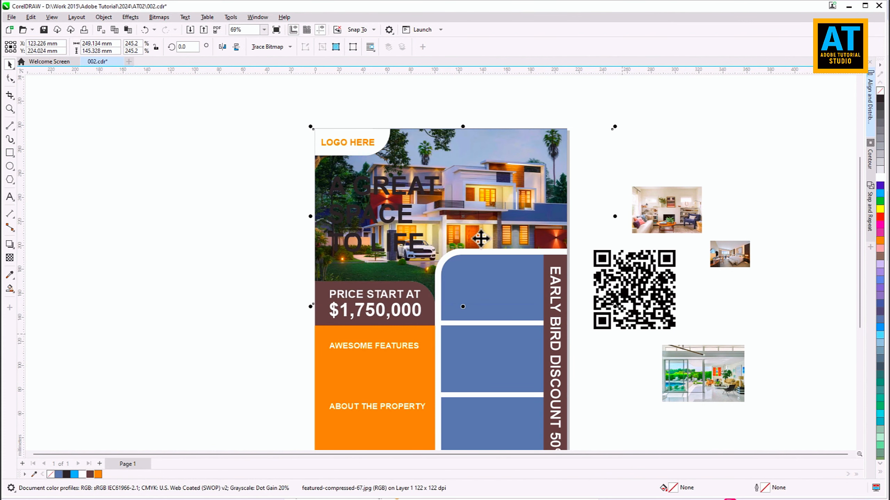
left_click_drag(484, 211, 502, 226)
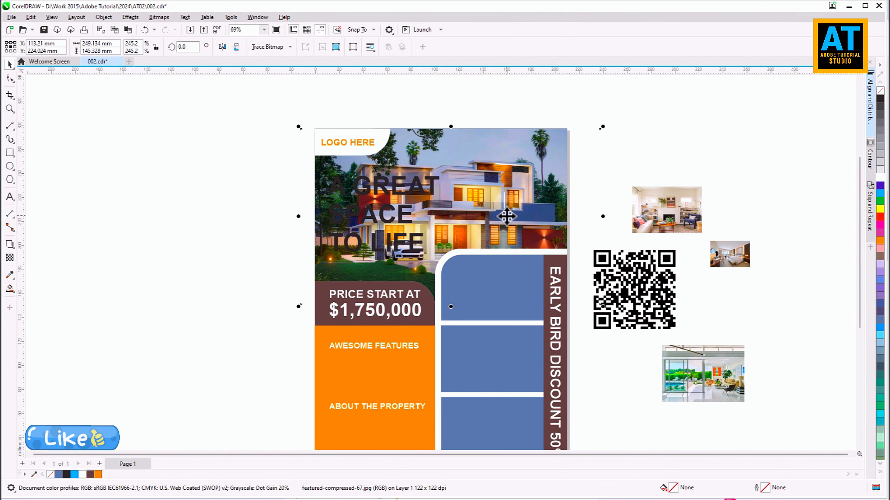
left_click(242, 150)
Step: Fill the A GREAT SPACE TO LIFE headline with white
left_click_drag(472, 281, 473, 281)
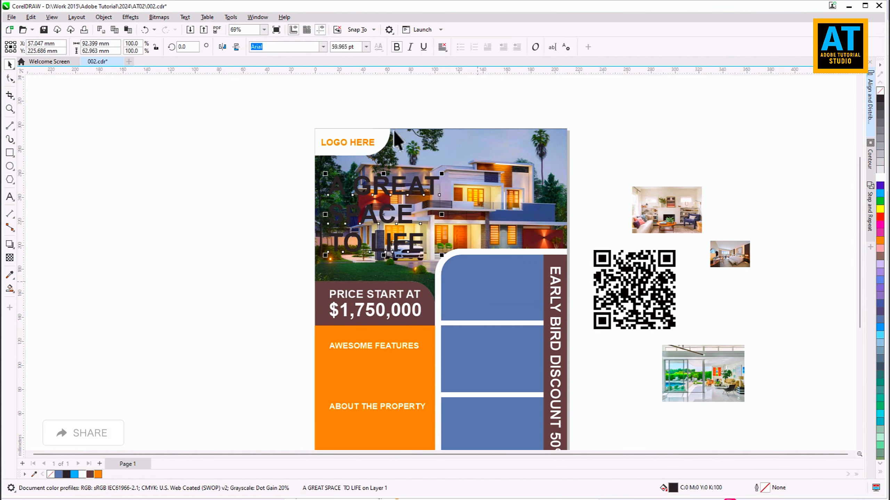
left_click(880, 177)
scroll(269, 224, "up", 2)
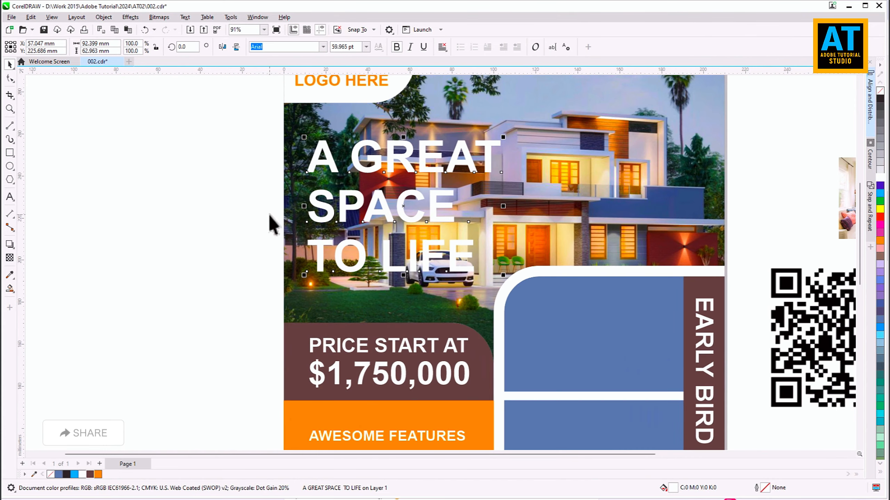
Step: Add a black drop shadow to the headline, running straight down from its top edge
left_click(12, 245)
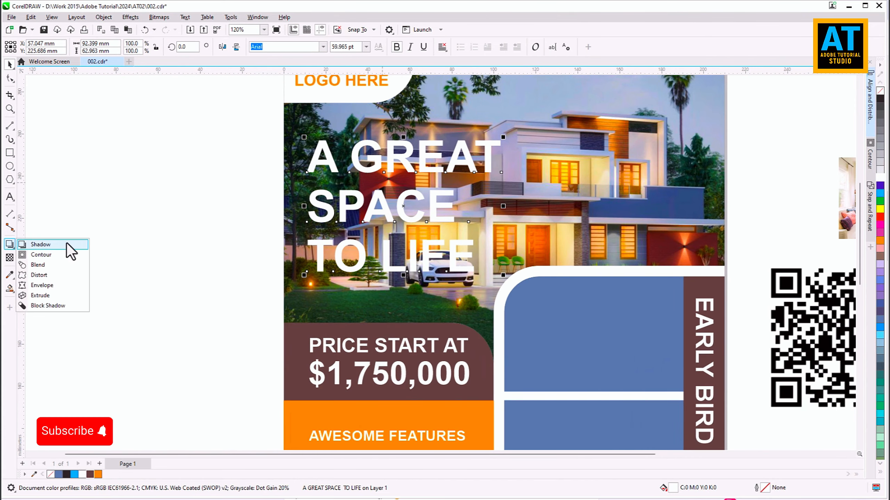
left_click(21, 244)
left_click_drag(403, 140, 403, 274)
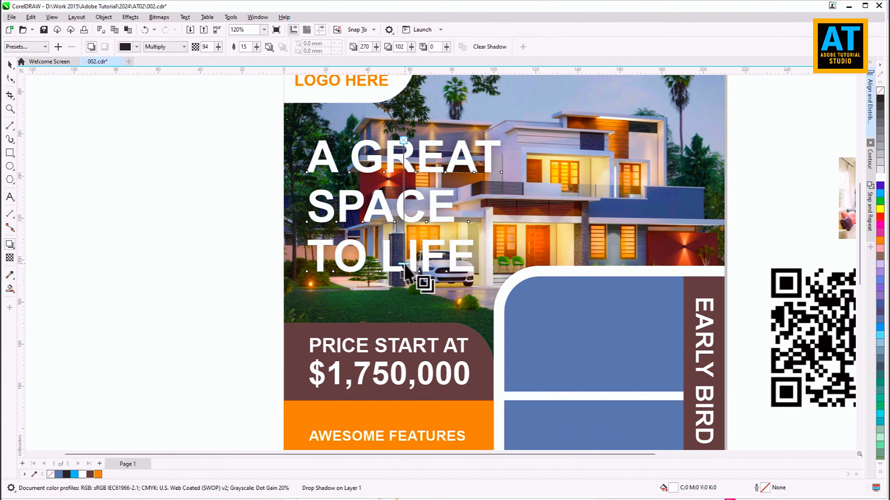
Step: Set the headline's drop shadow to opacity 99 and feathering 6
left_click(258, 48)
left_click_drag(259, 59, 221, 57)
left_click(218, 48)
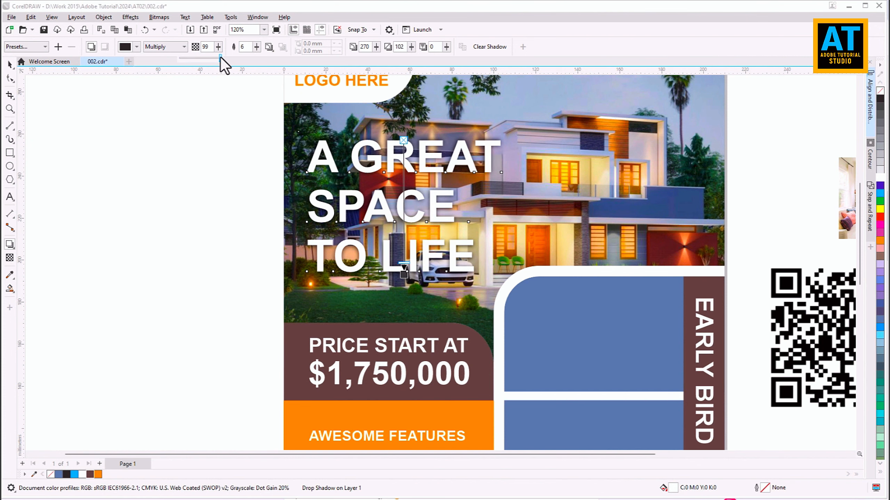
left_click(12, 66)
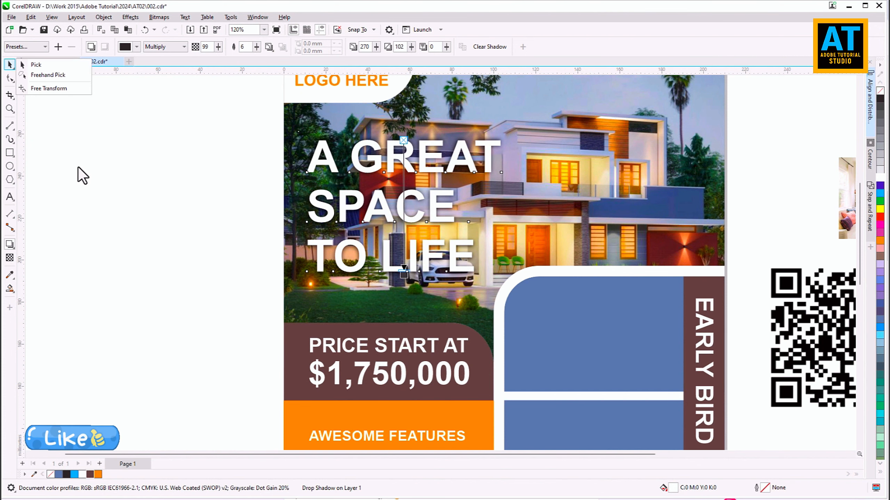
left_click(78, 167)
Step: Scale the QR code to about 33 mm wide and place it across the lower edge of the orange panel, overlapping the footer
scroll(264, 199, "down", 2)
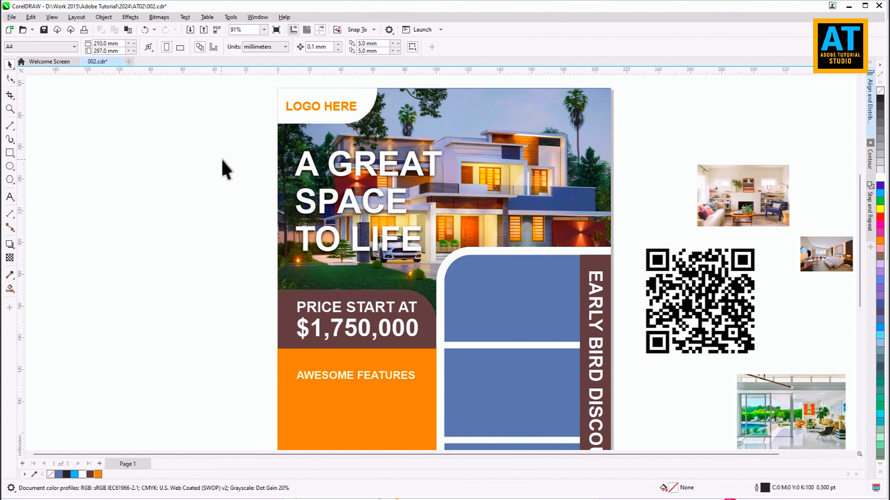
scroll(600, 234, "down", 1)
left_click(575, 267)
left_click_drag(586, 204, 290, 386)
scroll(254, 423, "up", 1)
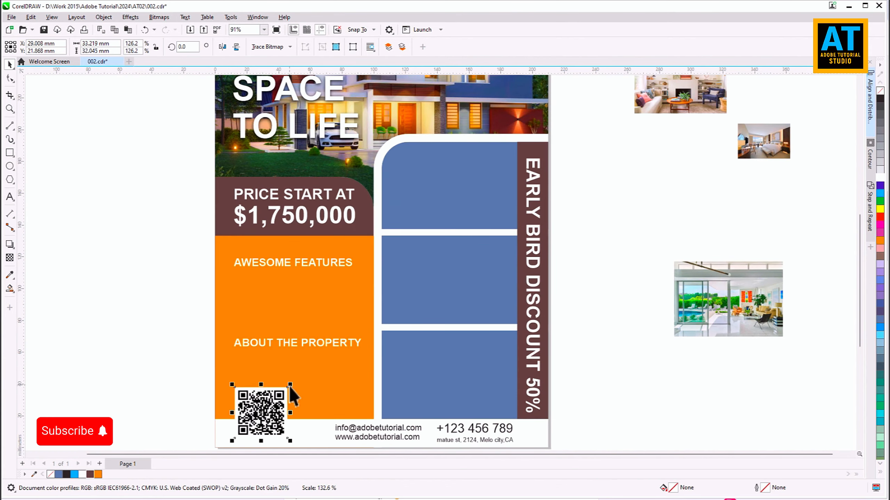
left_click_drag(280, 422, 286, 424)
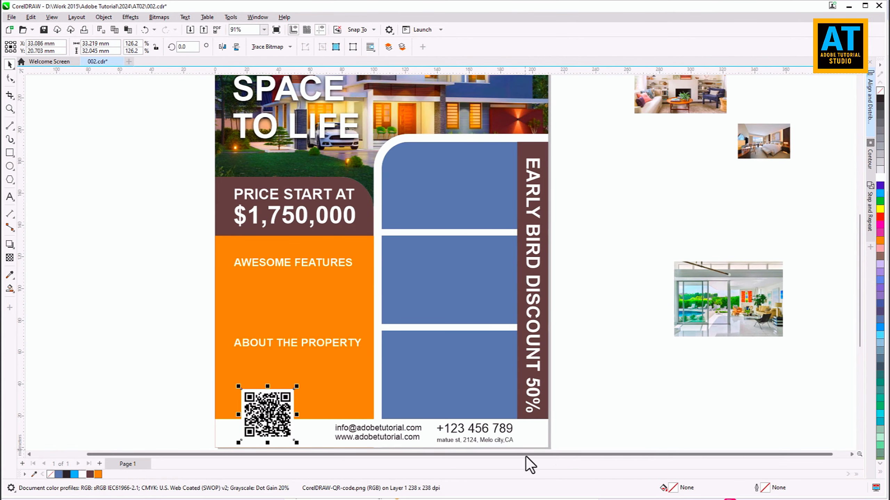
left_click(569, 448)
Step: Enlarge the footer's contact text towards the QR code and shift it slightly upward
scroll(540, 449, "down", 1)
left_click_drag(366, 386, 301, 388)
left_click(339, 407, "shift")
left_click(436, 452)
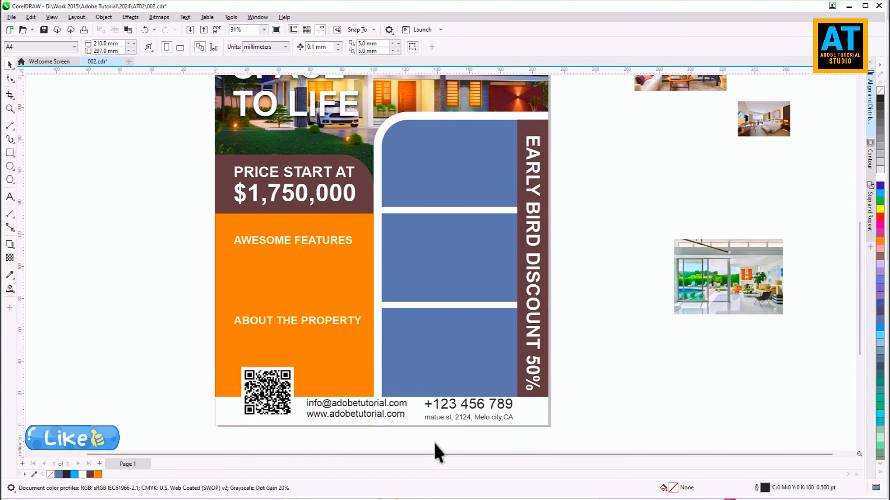
left_click(413, 412)
left_click_drag(382, 398, 381, 390)
left_click(637, 414)
Step: PowerClip the poolside living room photo inside the lowest blue frame and enlarge it to fill the frame, about 94 mm wide
scroll(557, 354, "down", 2)
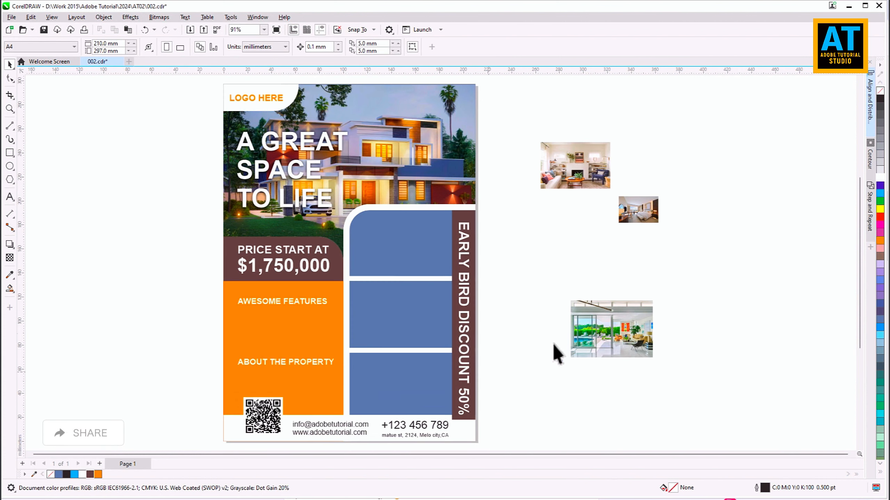
left_click(625, 353)
right_click(621, 345)
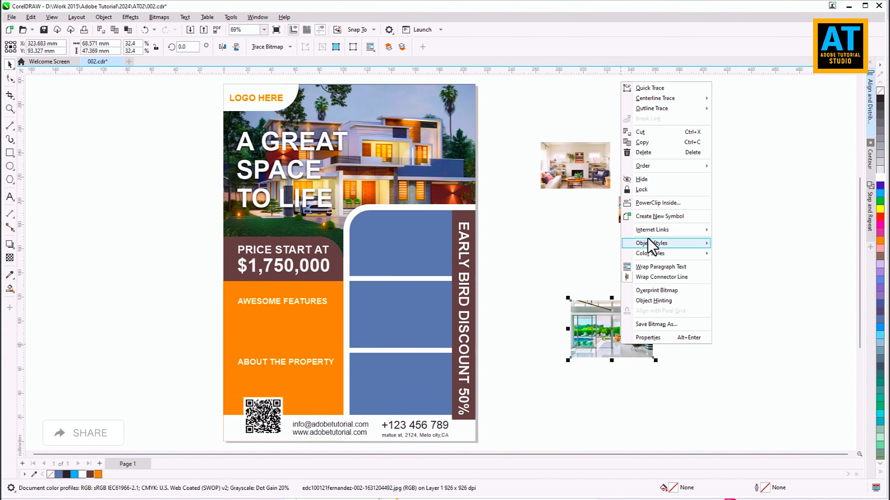
left_click(657, 207)
left_click(418, 376)
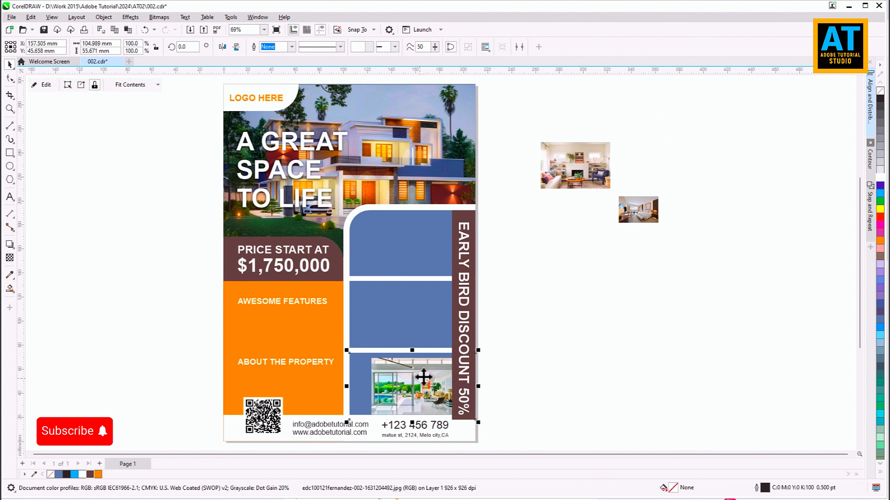
left_click(78, 87)
left_click_drag(370, 357, 338, 335)
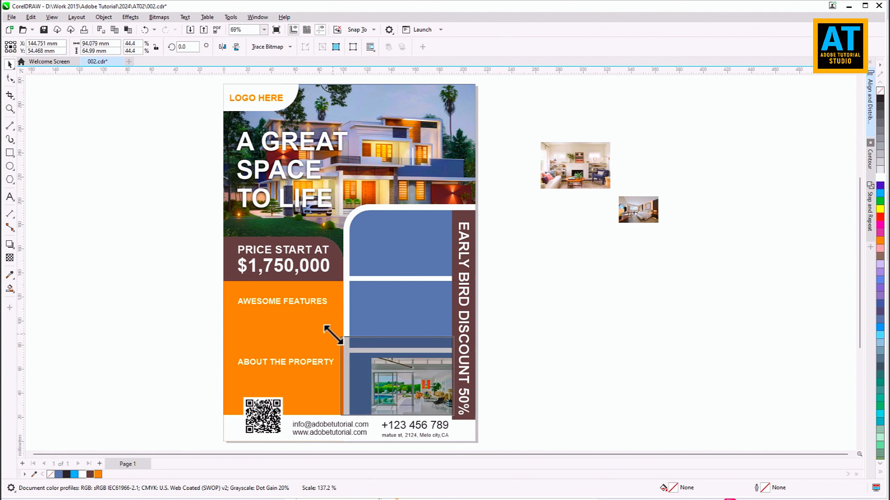
Step: PowerClip the neutral living room photo inside the middle blue frame and select its clipped contents
left_click(583, 171)
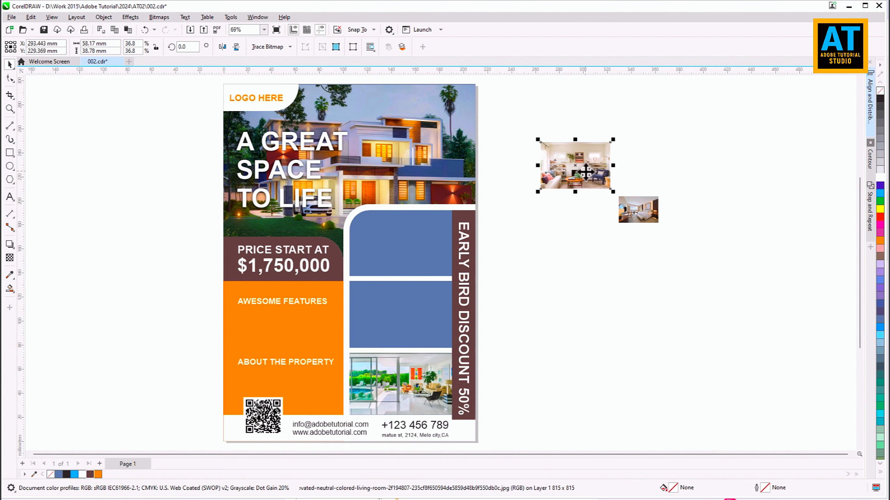
right_click(586, 172)
left_click(611, 293)
left_click(438, 316)
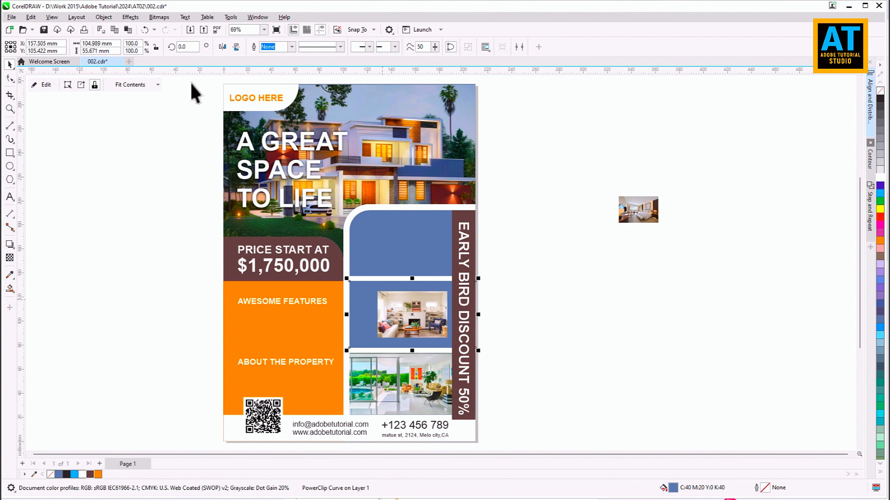
left_click(66, 86)
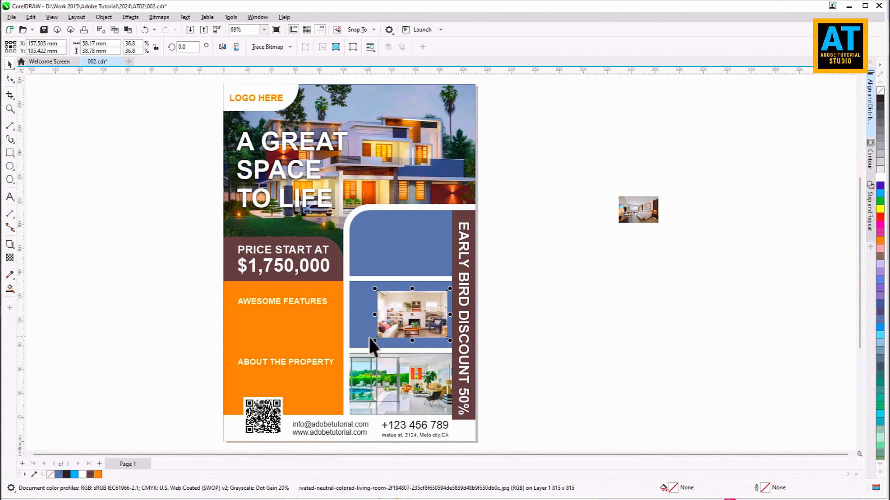
Step: Enlarge the clipped living room photo to about 100 mm wide and move it to fill the middle frame
left_click_drag(371, 339, 353, 358)
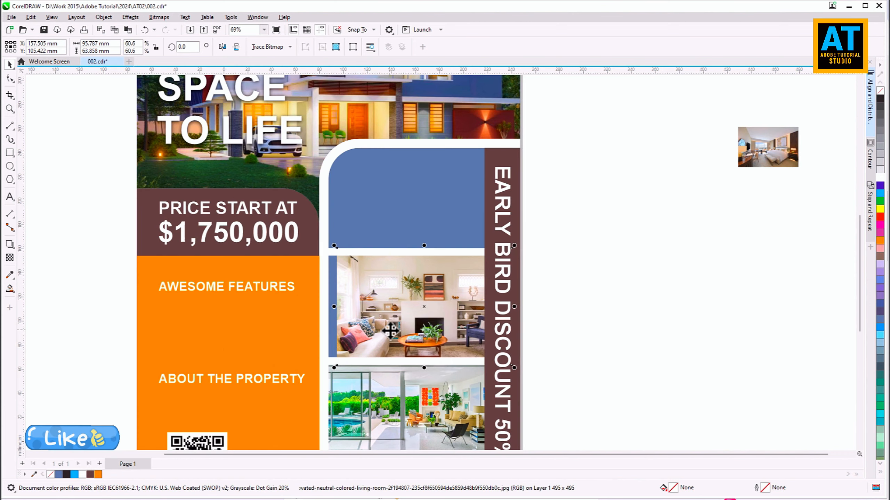
left_click_drag(425, 317, 411, 314)
scroll(434, 349, "up", 1)
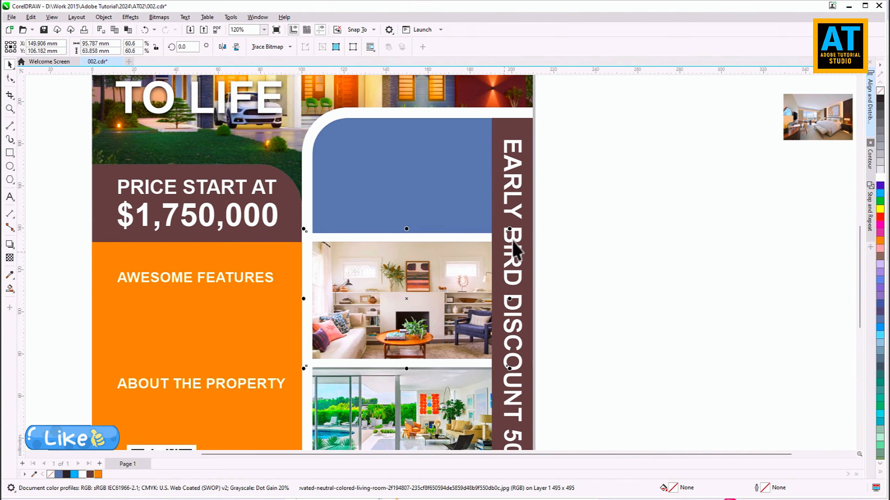
left_click_drag(511, 232, 509, 233)
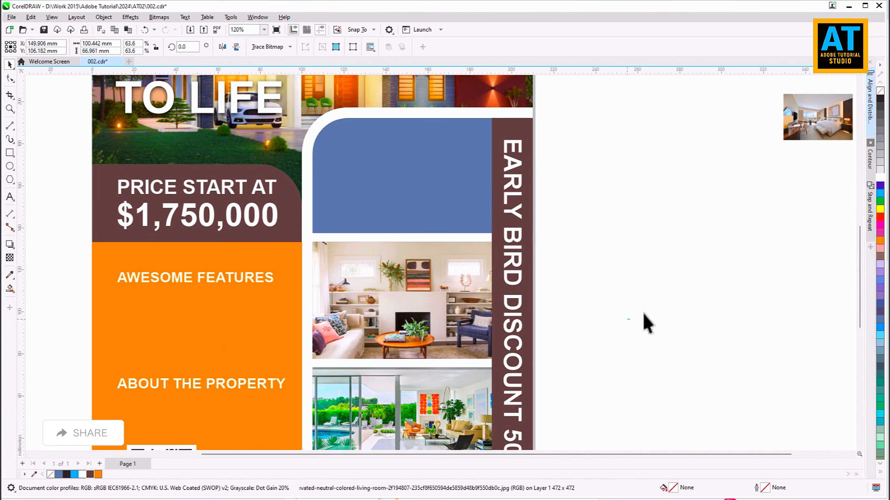
Step: PowerClip the bedroom photo inside the rounded upper blue frame and select its clipped contents
left_click_drag(799, 111, 610, 166)
right_click(610, 166)
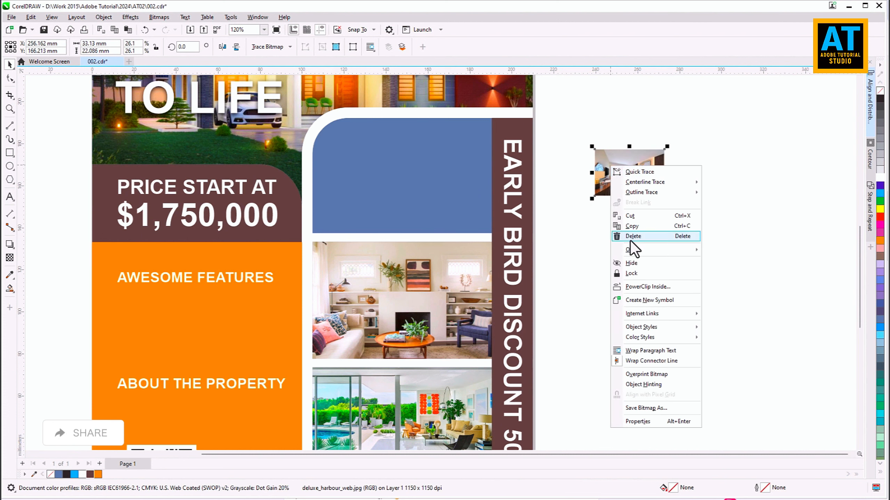
left_click(632, 291)
left_click(453, 195)
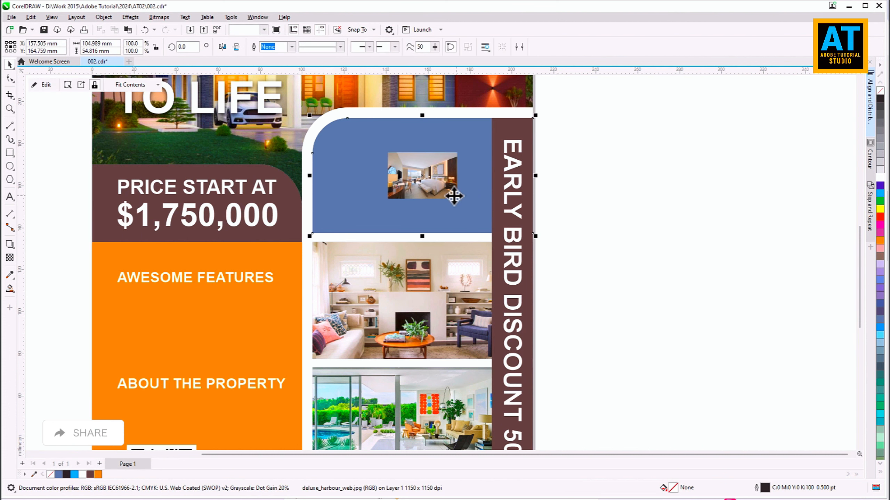
left_click(67, 85)
Step: Resize the bedroom photo to about 88 mm wide and nudge it upward so it fills the rounded frame
left_click_drag(537, 257, 536, 258)
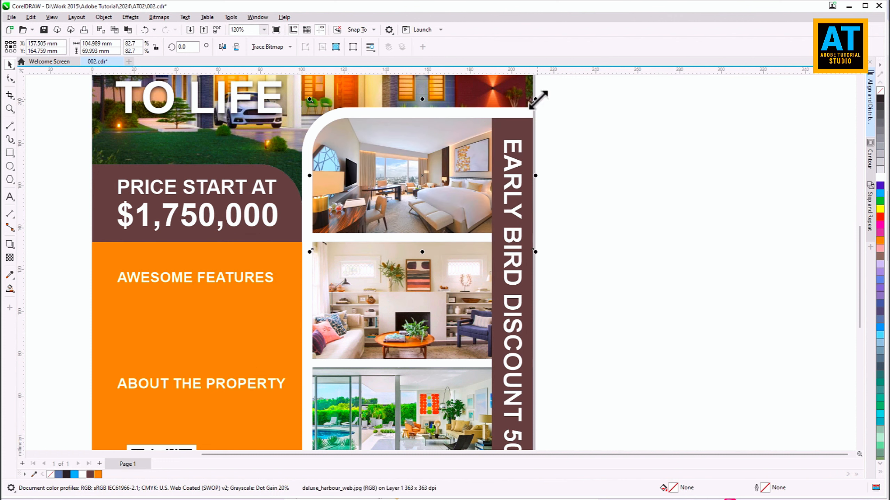
left_click_drag(536, 99, 511, 115)
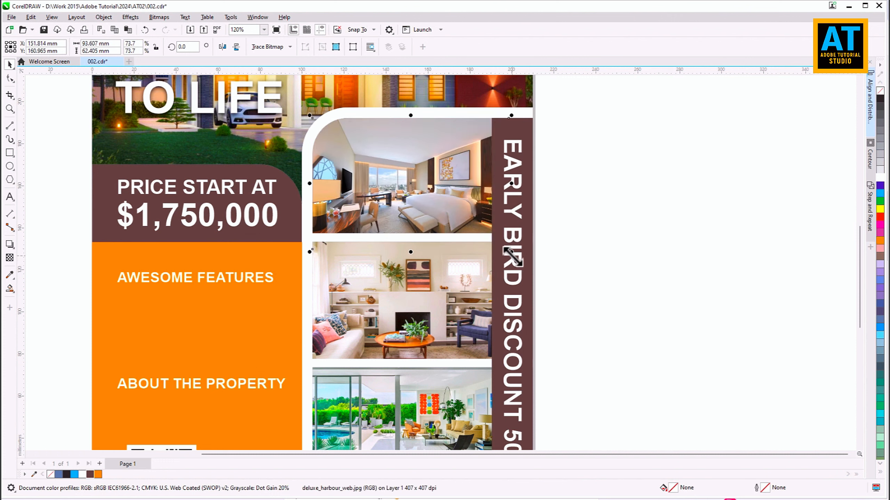
left_click_drag(512, 253, 500, 244)
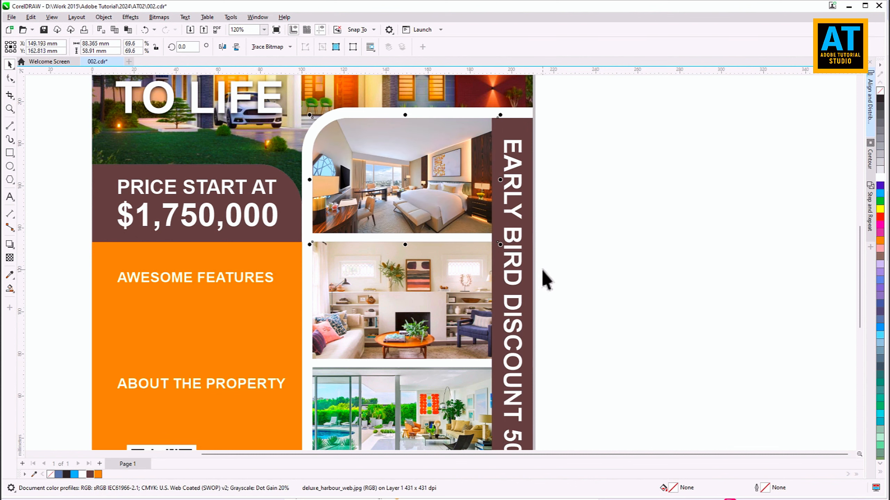
key("Up")
key("Up")
key("Up")
key("Up")
left_click(547, 287)
key("shift+F4")
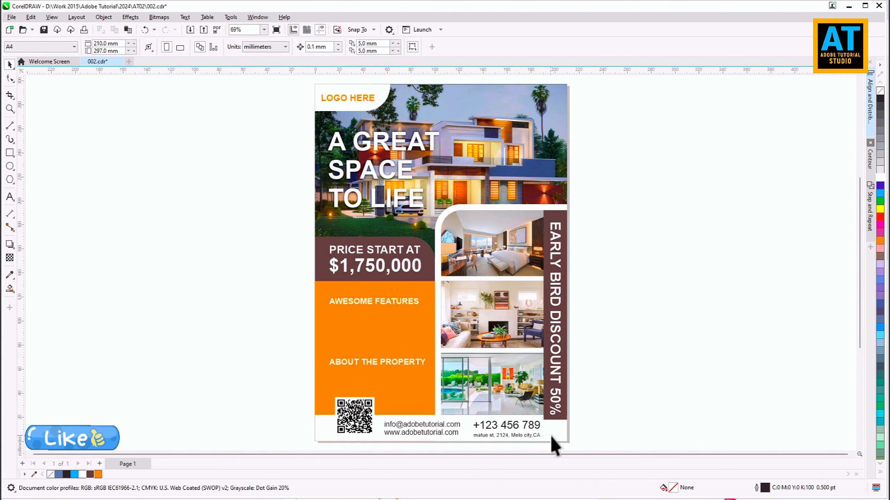
Step: Bring the white footer panel with its contact text and QR code in front of the brown discount strip
left_click_drag(281, 391, 616, 433)
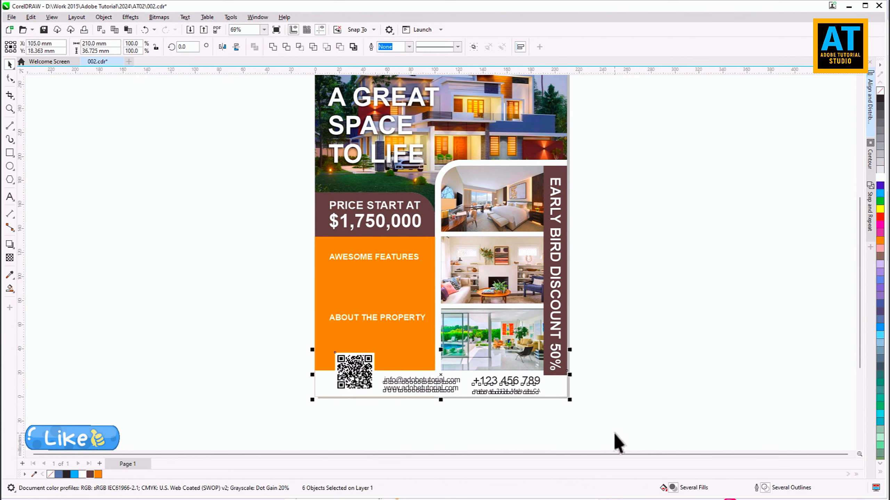
left_click(560, 388)
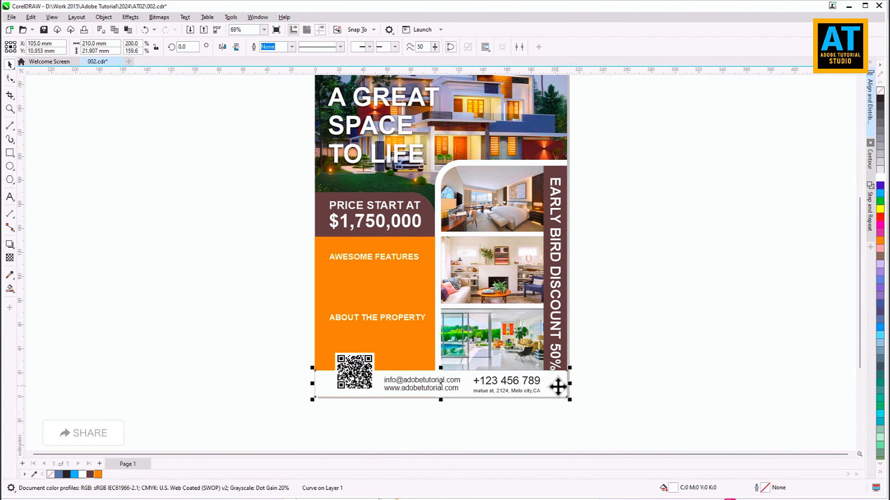
left_click(609, 367)
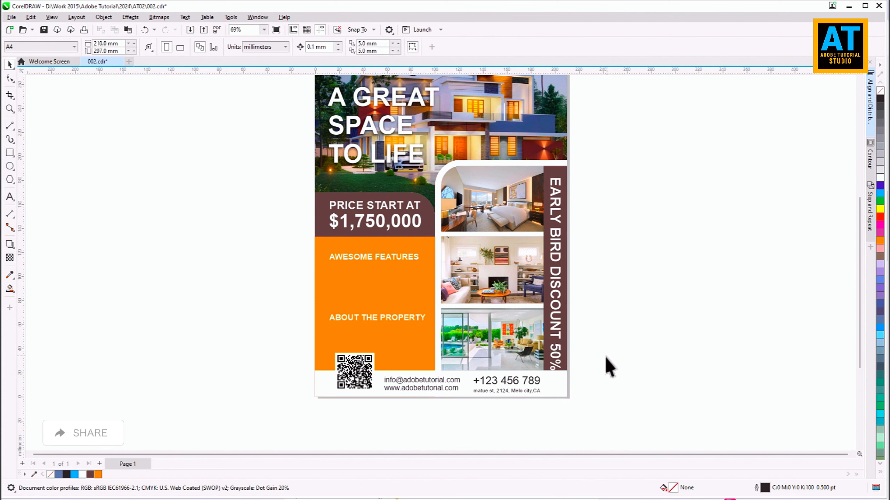
Step: Create a paragraph text frame about 76 × 32 mm below AWESOME FEATURES and fill it with placeholder text
scroll(380, 355, "up", 1)
left_click(360, 233)
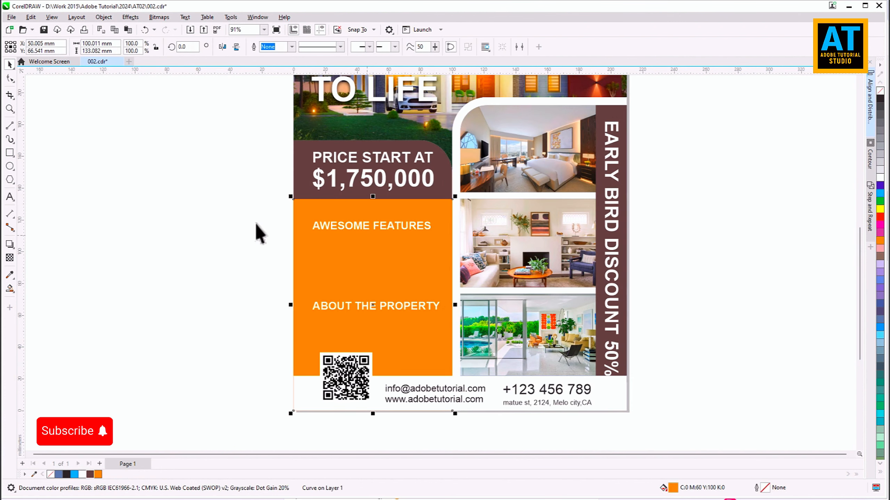
left_click(198, 223)
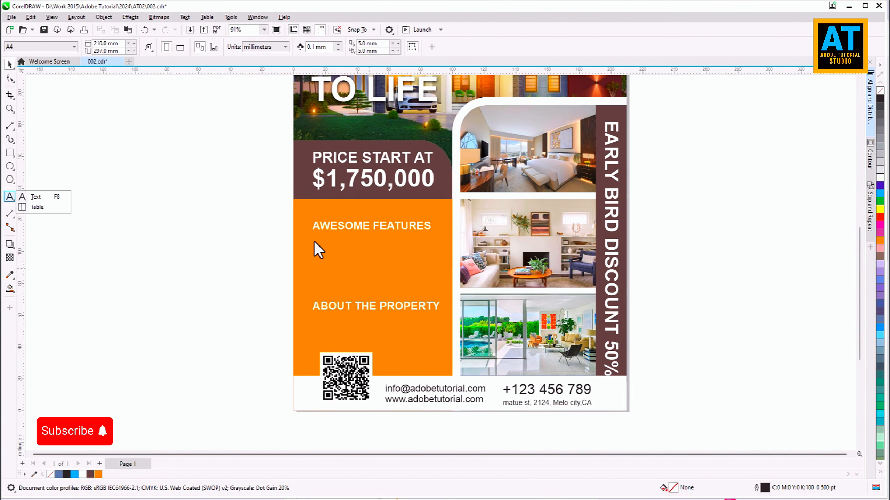
left_click(43, 197)
left_click_drag(313, 239, 435, 289)
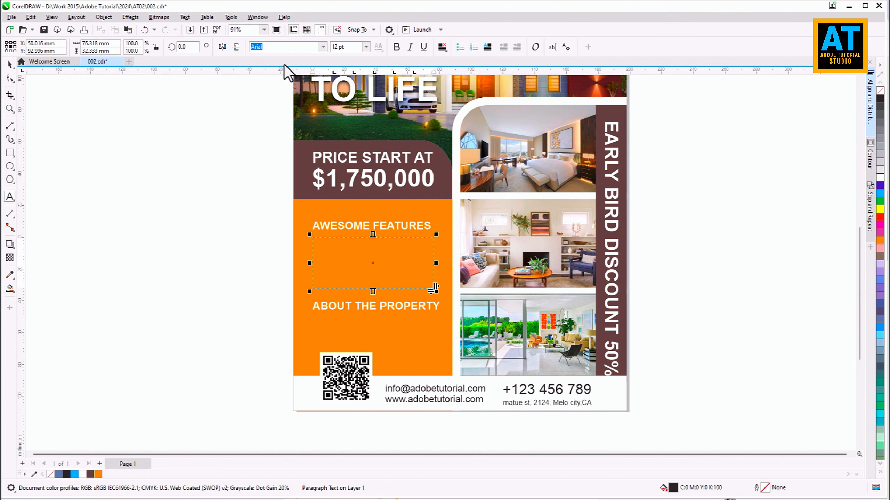
left_click(184, 17)
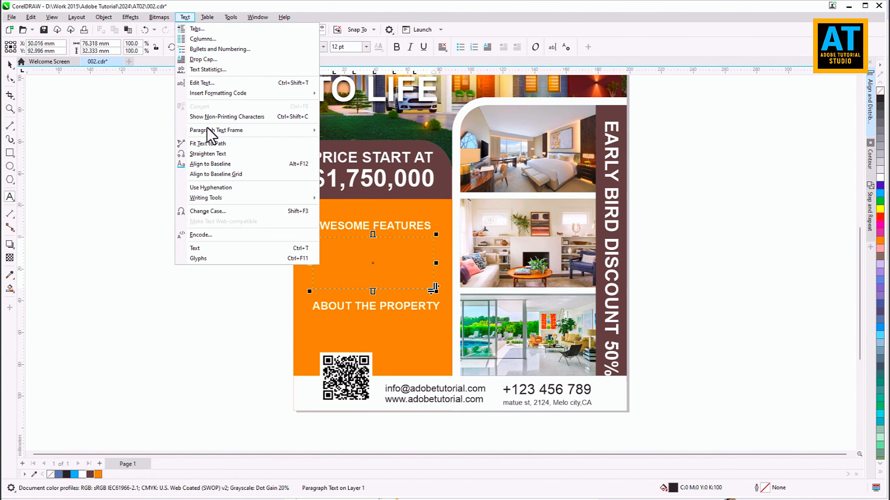
mouse_move(207, 130)
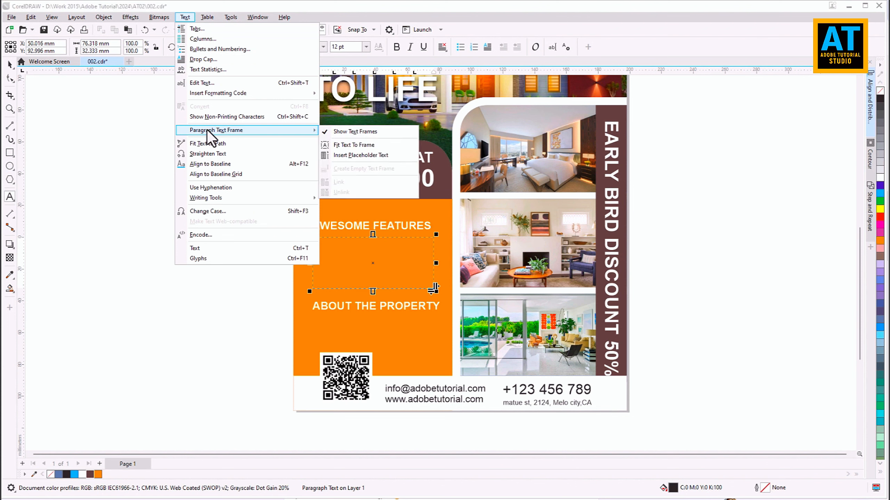
left_click(336, 153)
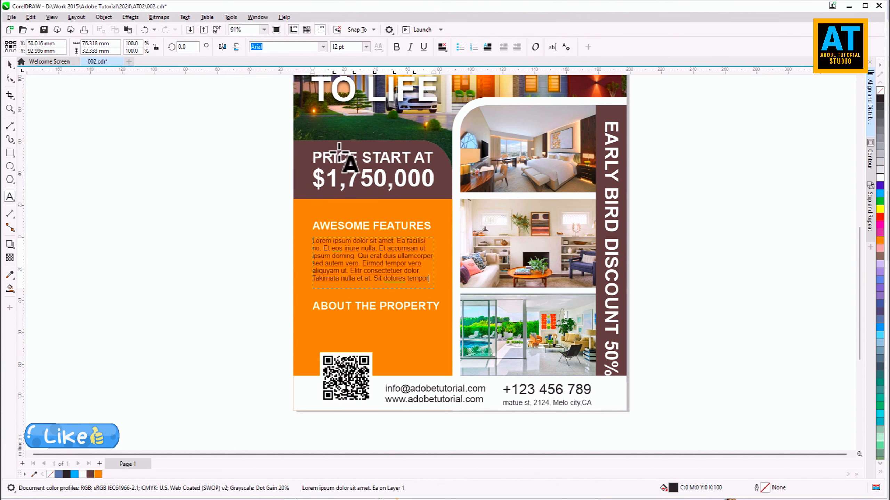
Step: Apply full justification to all the placeholder text below AWESOME FEATURES
key("ctrl+a")
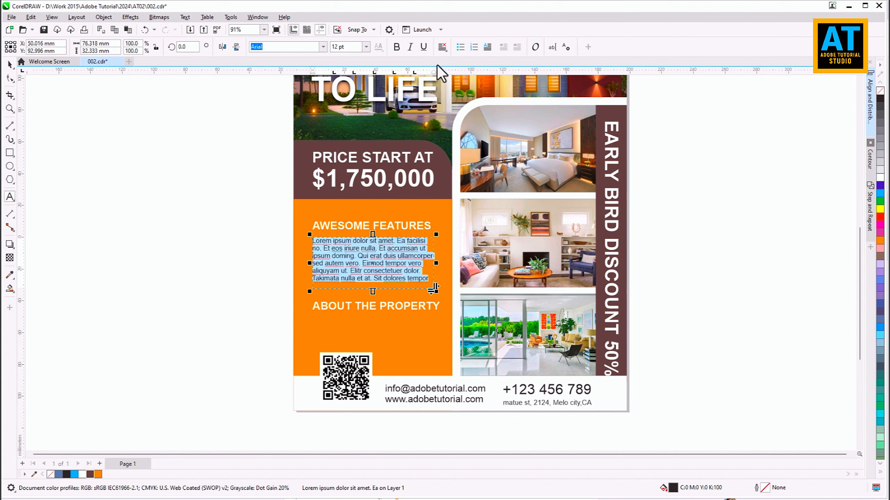
left_click(441, 47)
left_click(452, 100)
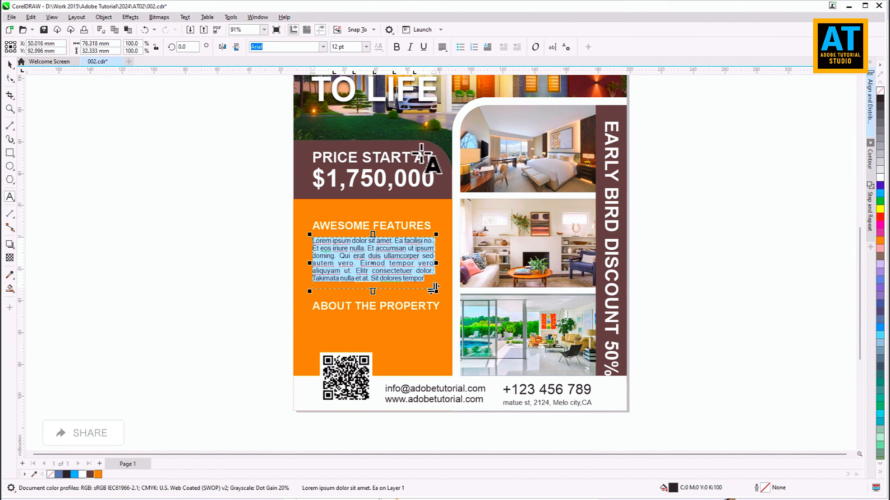
Step: Convert the placeholder paragraph to curves and fill it with white
left_click(9, 66)
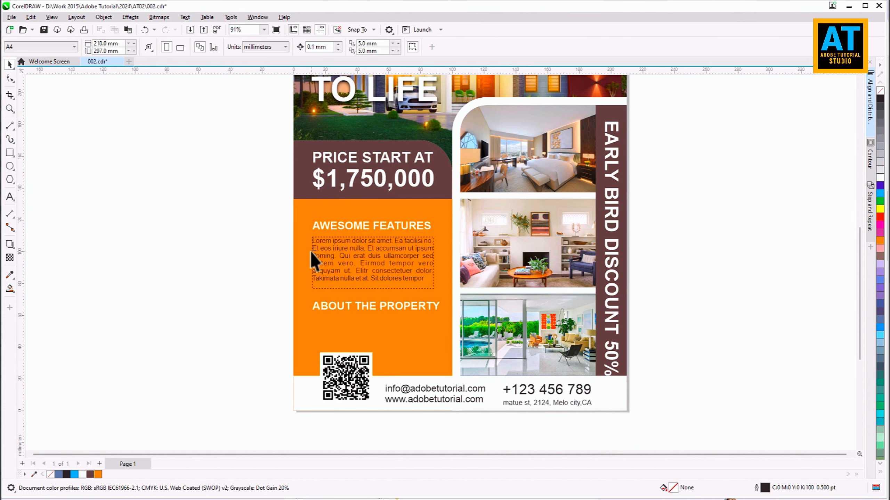
left_click(105, 18)
left_click(115, 253)
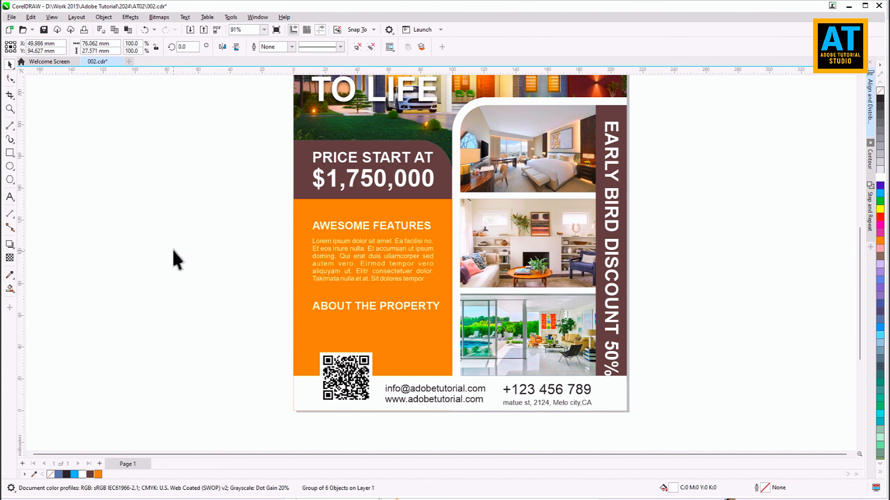
left_click(175, 259)
Step: Move ABOUT THE PROPERTY up close to the paragraph, and shift both headings and the paragraph higher in the orange panel
scroll(380, 319, "up", 2)
left_click(366, 308)
scroll(368, 304, "up", 2)
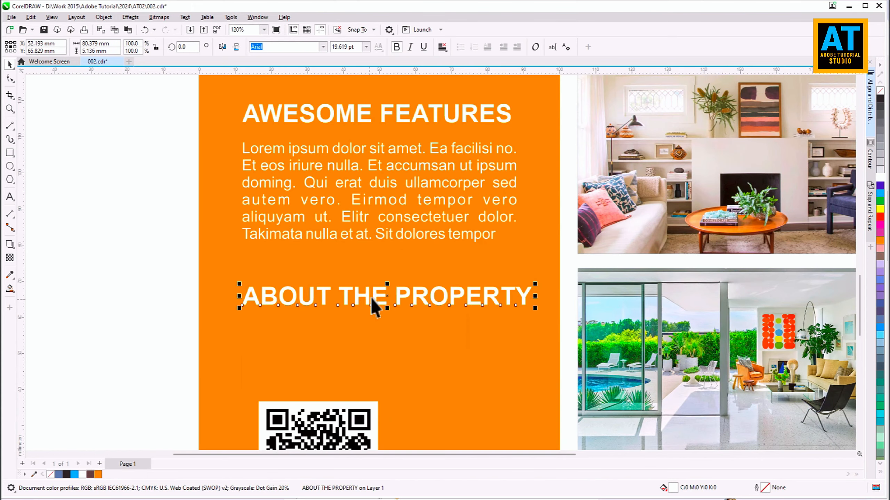
left_click_drag(375, 297, 376, 276)
scroll(376, 276, "down", 1)
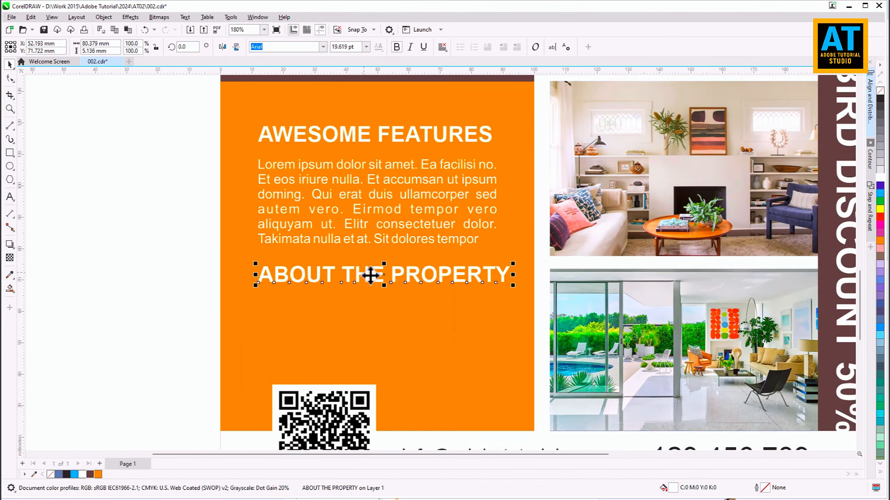
left_click_drag(218, 143, 502, 299)
left_click_drag(404, 249, 375, 257)
key("Escape")
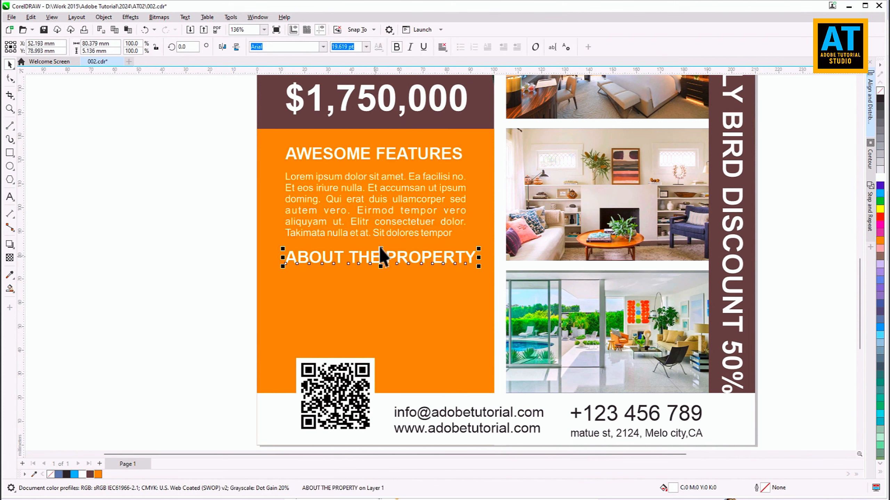
Step: Duplicate the white placeholder paragraph directly below the ABOUT THE PROPERTY heading
left_click(386, 192)
left_click_drag(390, 191, 381, 290)
key("Escape")
key("shift+F4")
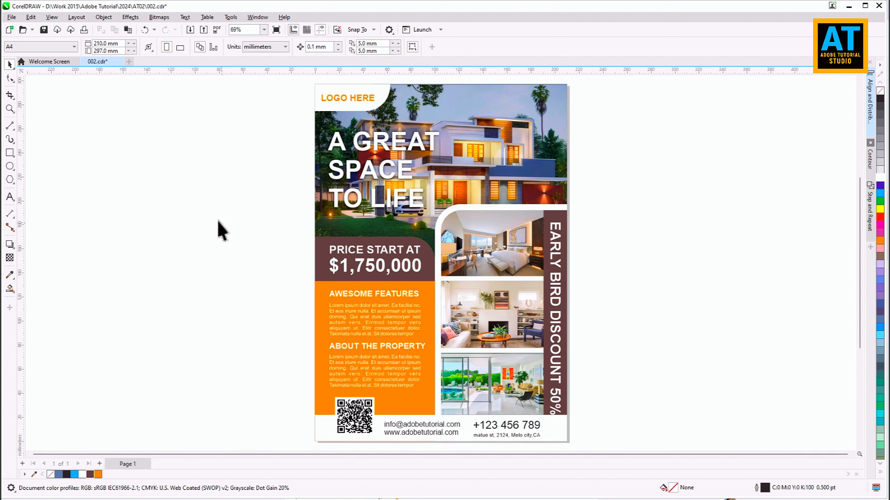